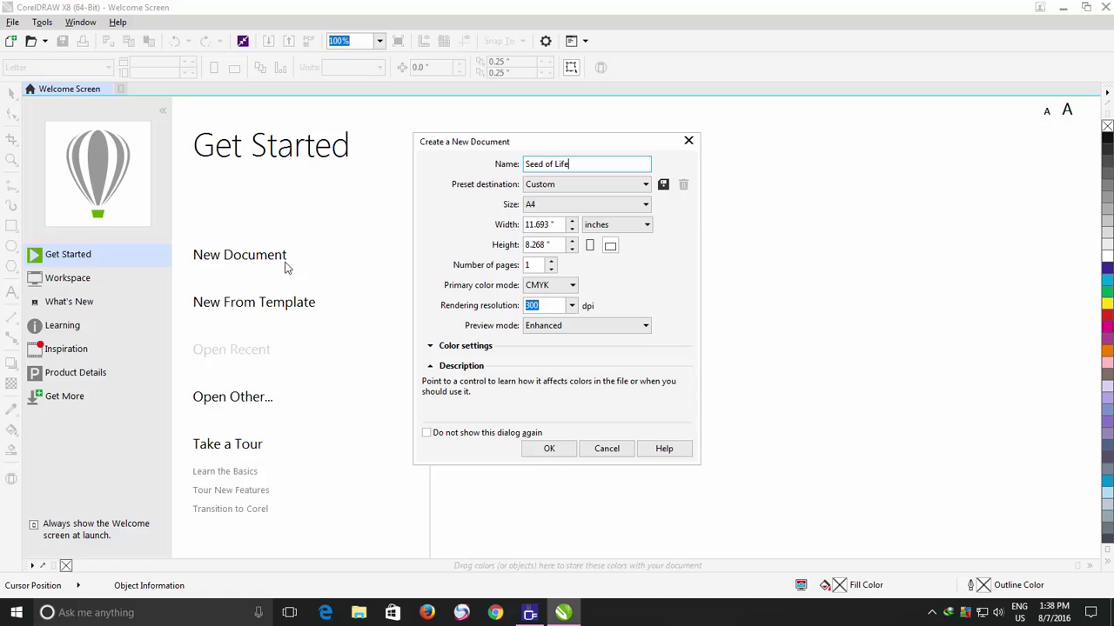
Create the Seed of Life document with inches as the unit and landscape orientation
{"action": "left_click", "coordinate": [600, 226]}
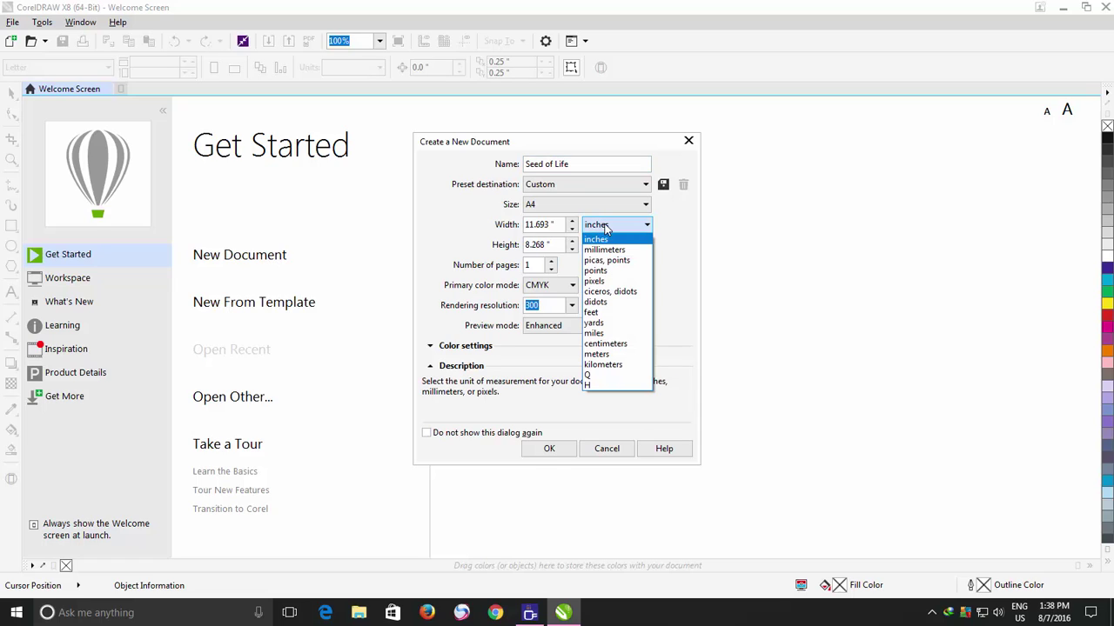
{"action": "left_click", "coordinate": [604, 240]}
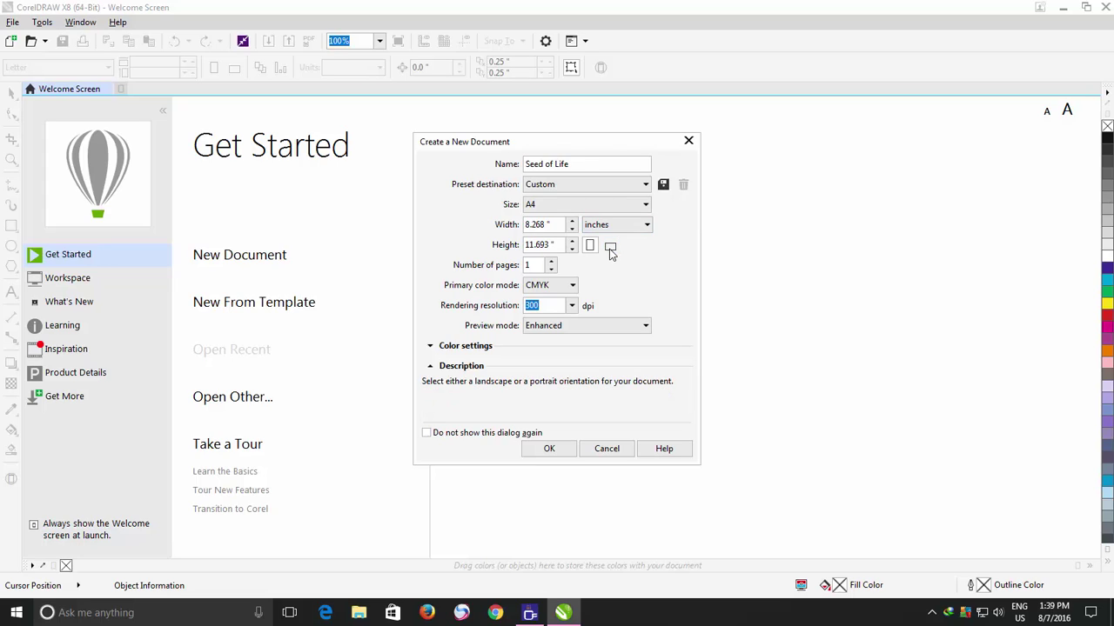
{"action": "left_click", "coordinate": [610, 248]}
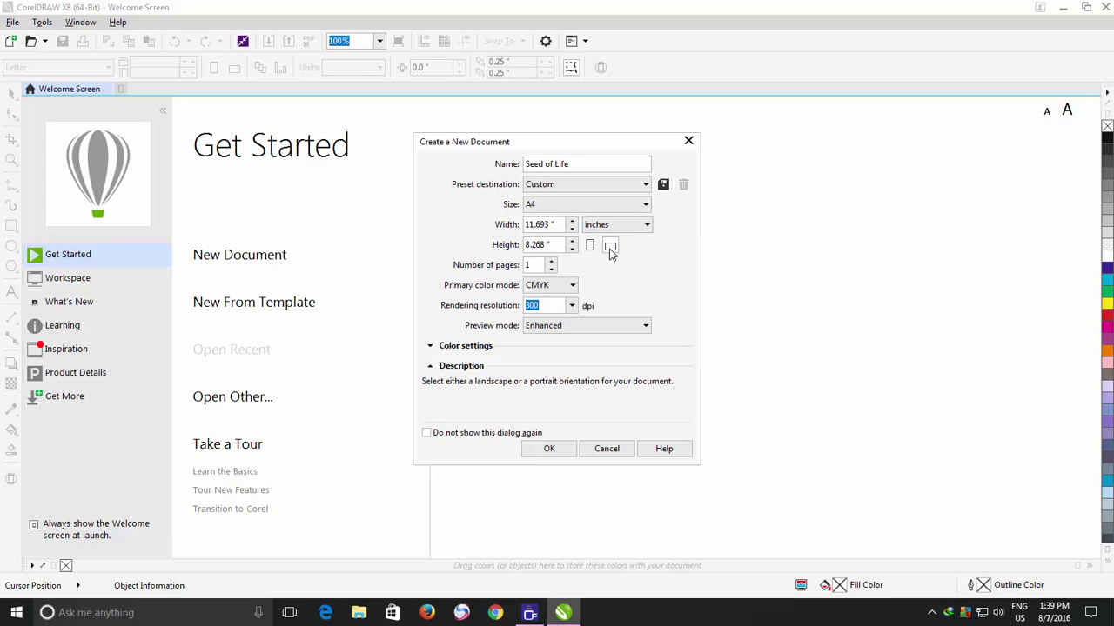
{"action": "left_click", "coordinate": [545, 449]}
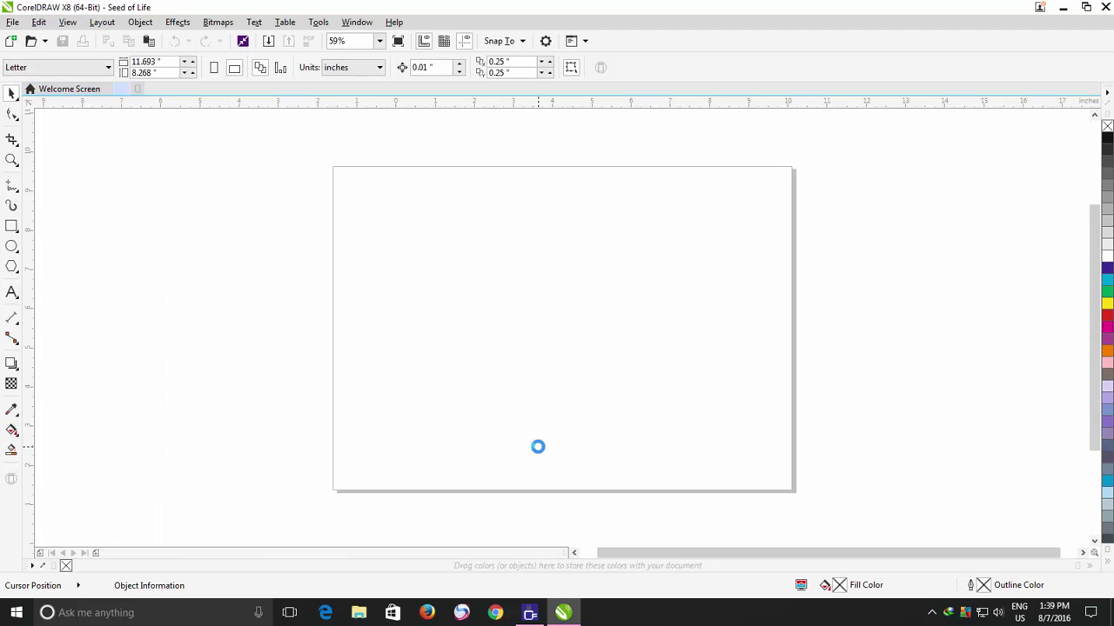
Draw an ellipse near the middle of the page and set its size to 2 by 2 inches
{"action": "left_click", "coordinate": [12, 246]}
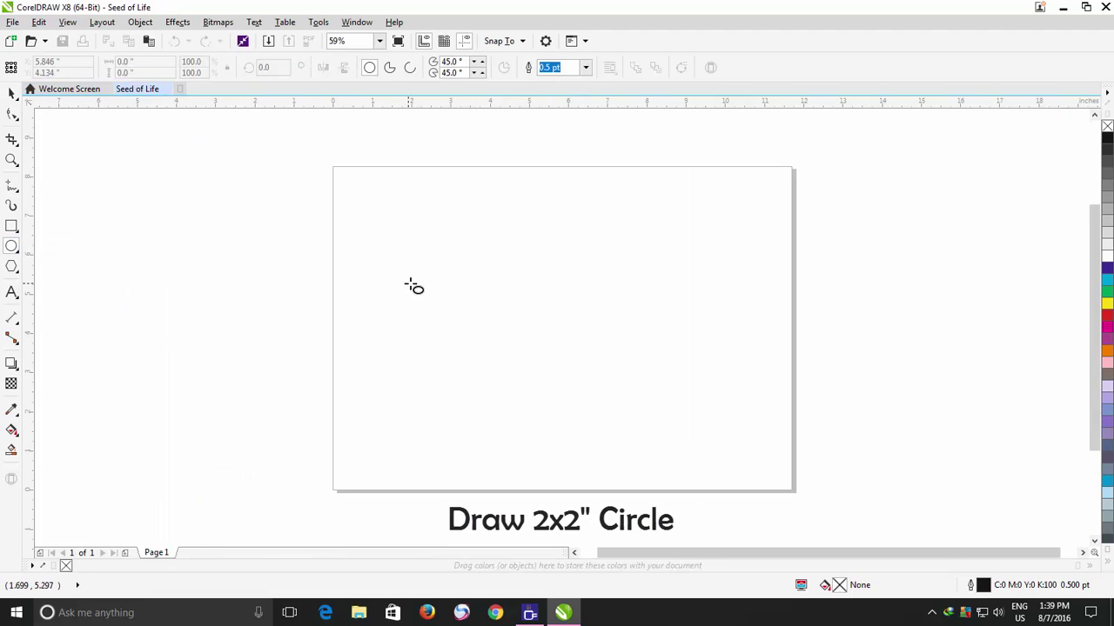
{"action": "left_click_drag", "start_coordinate": [505, 285], "coordinate": [582, 352]}
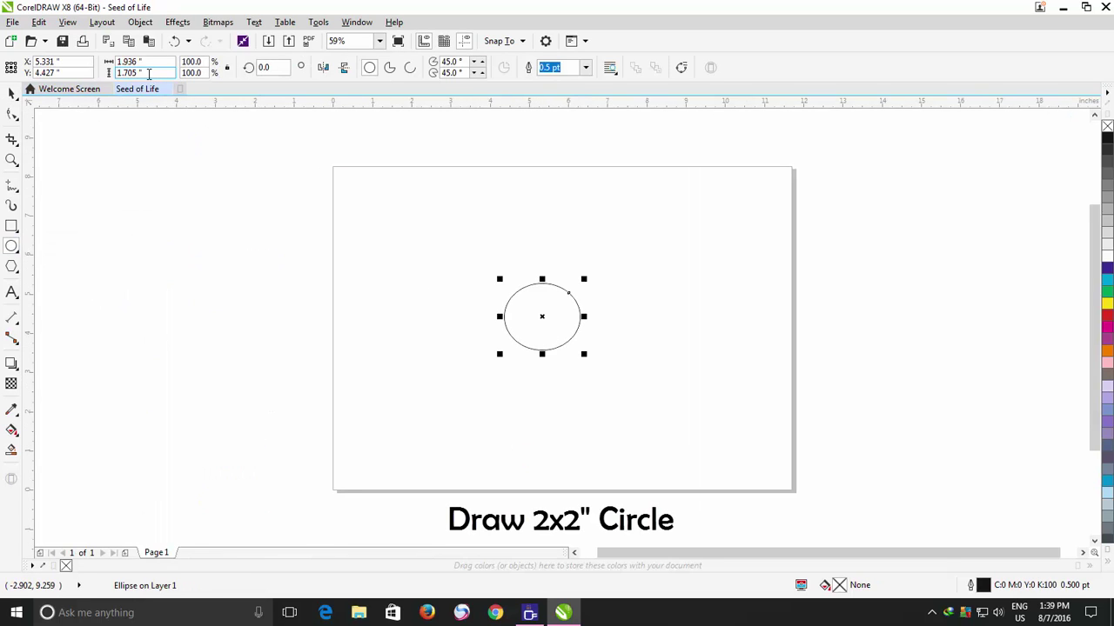
{"action": "type", "text": "2"}
{"action": "key", "text": "Tab"}
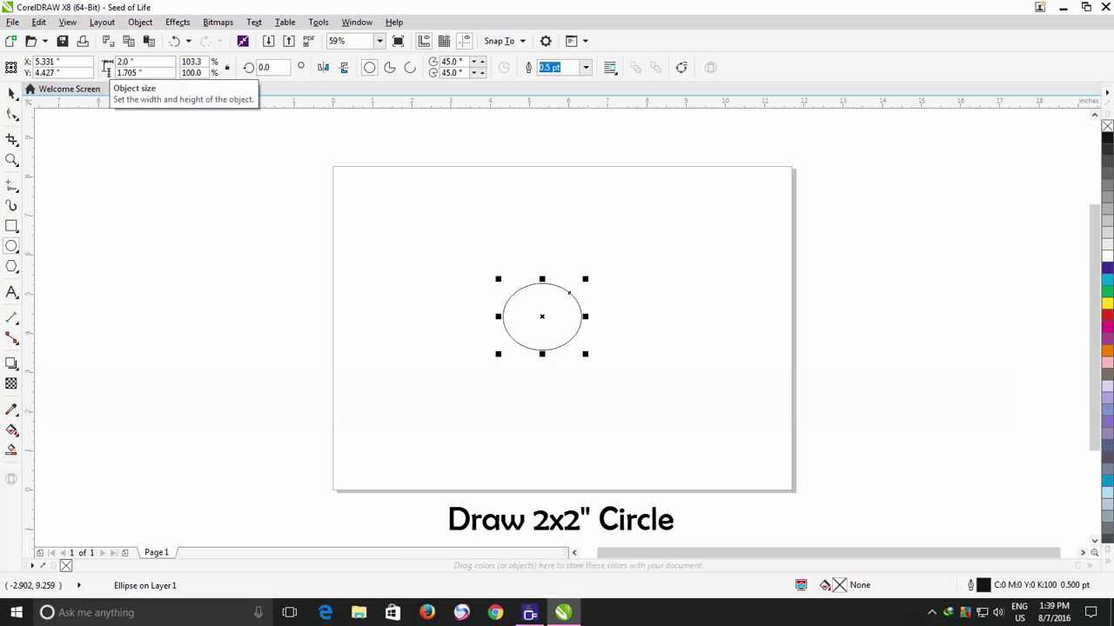
{"action": "type", "text": "2"}
{"action": "key", "text": "Return"}
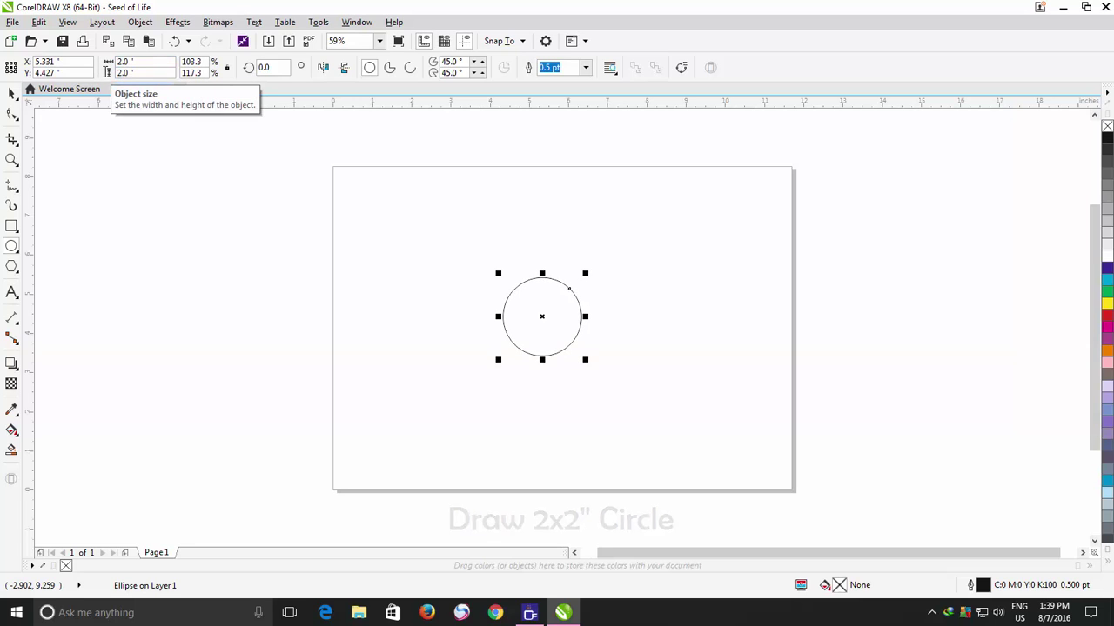
Center the circle on the page
{"action": "left_click", "coordinate": [140, 22]}
{"action": "mouse_move", "coordinate": [313, 151]}
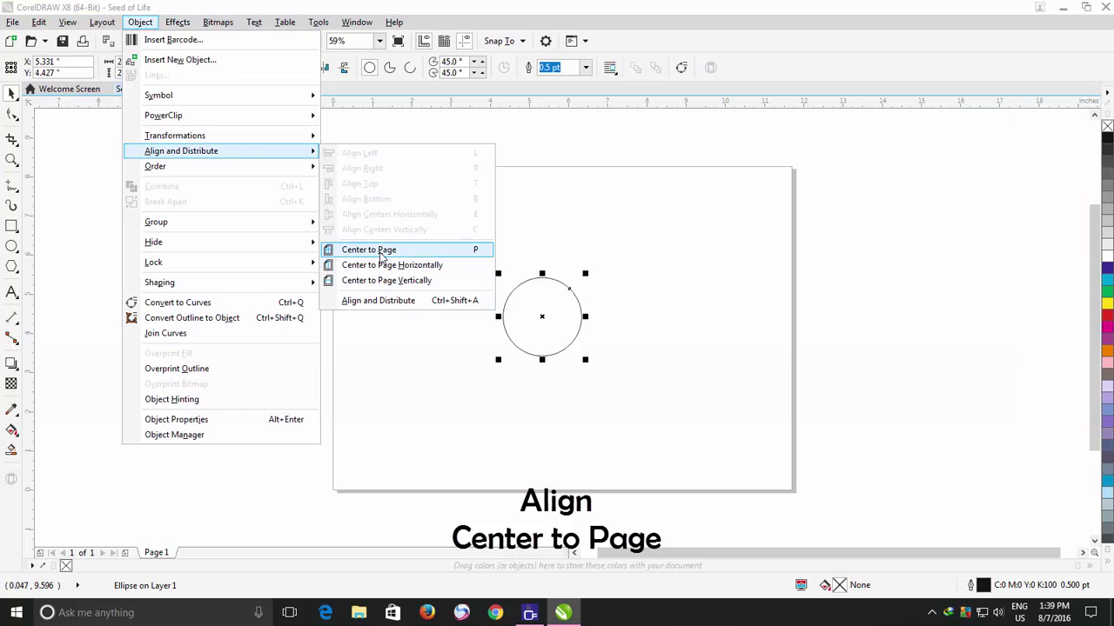
{"action": "left_click", "coordinate": [380, 253]}
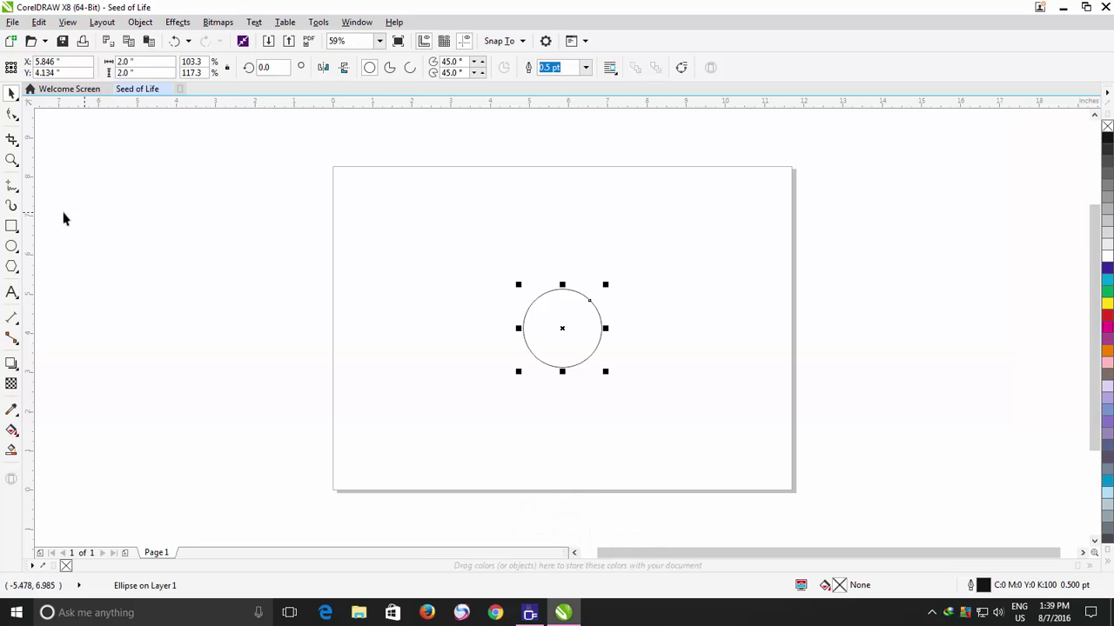
Draw a straight vertical line on the page beside the circle and set its height to 4 inches
{"action": "left_click", "coordinate": [12, 186]}
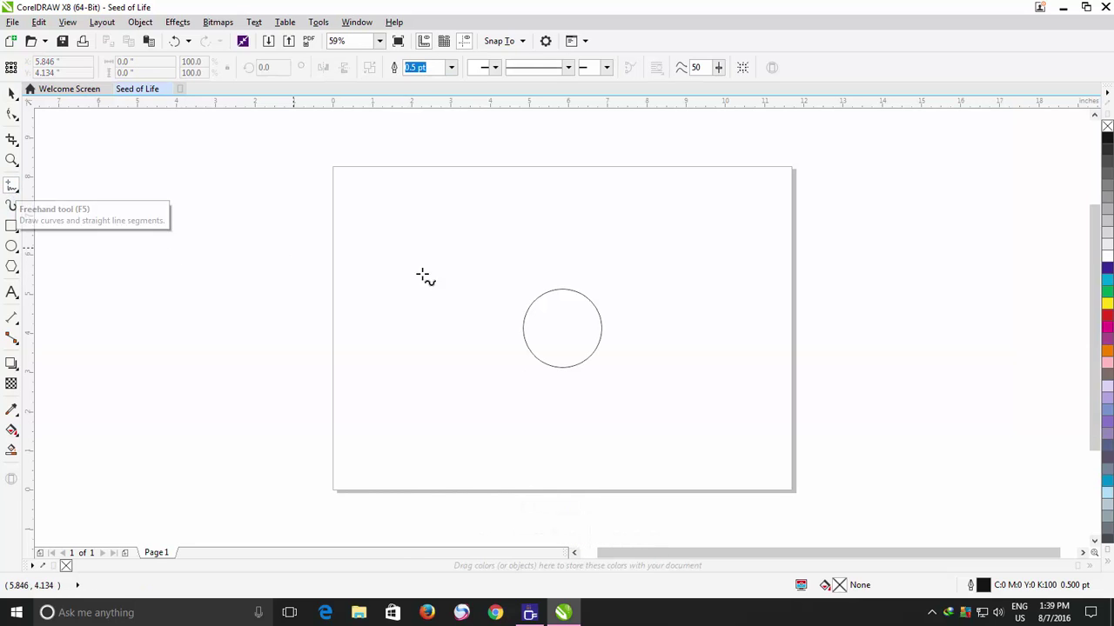
{"action": "left_click", "coordinate": [454, 251]}
{"action": "left_click", "coordinate": [467, 373], "text": "ctrl"}
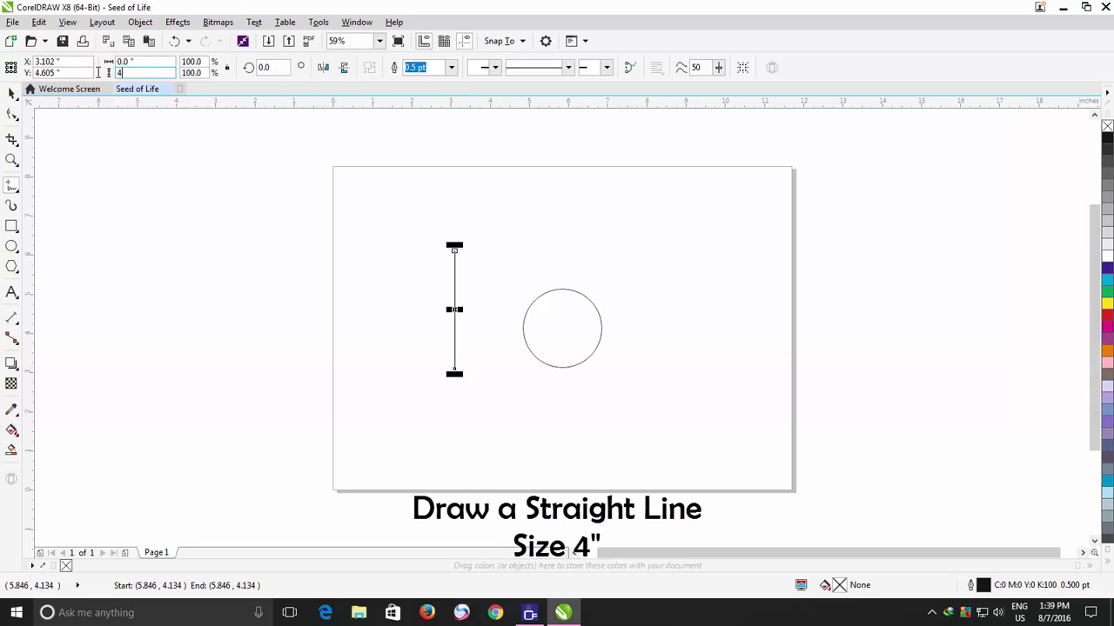
{"action": "left_click", "coordinate": [109, 72]}
{"action": "type", "text": "4"}
{"action": "key", "text": "Return"}
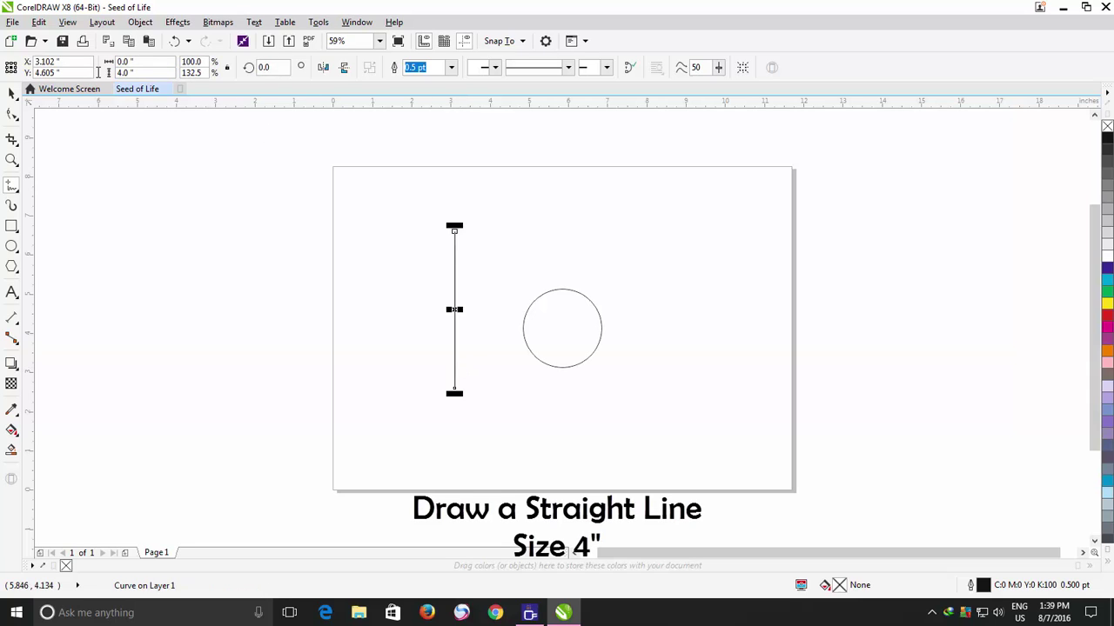
Align the vertical line to the circle's center both horizontally and vertically, then clear the selection
{"action": "left_click", "coordinate": [11, 93]}
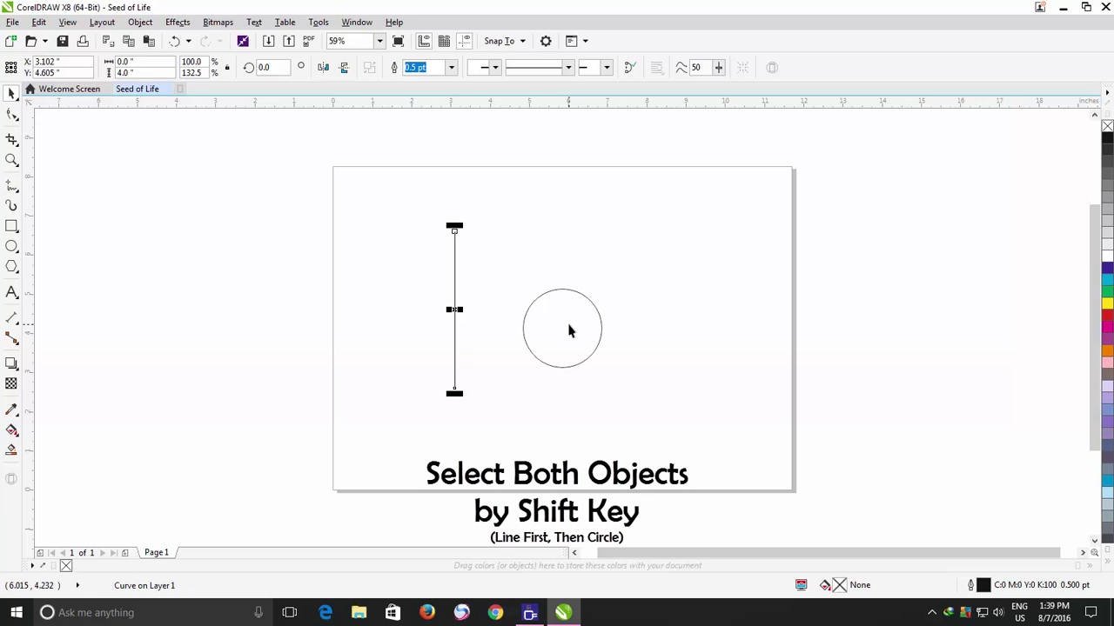
{"action": "left_click", "coordinate": [566, 328], "text": "shift"}
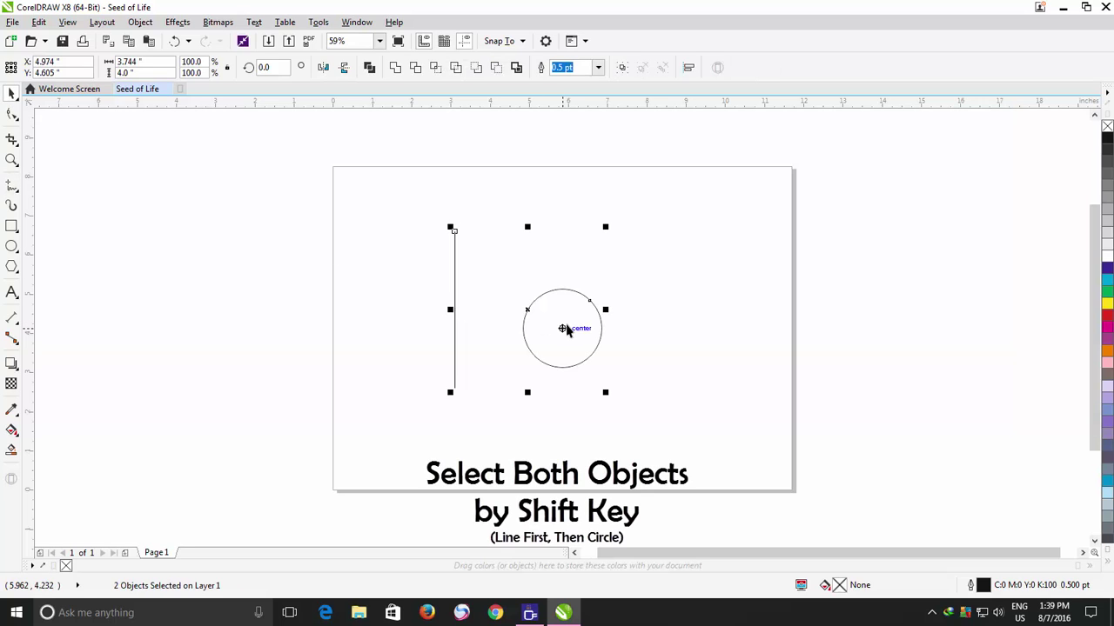
{"action": "left_click", "coordinate": [140, 22]}
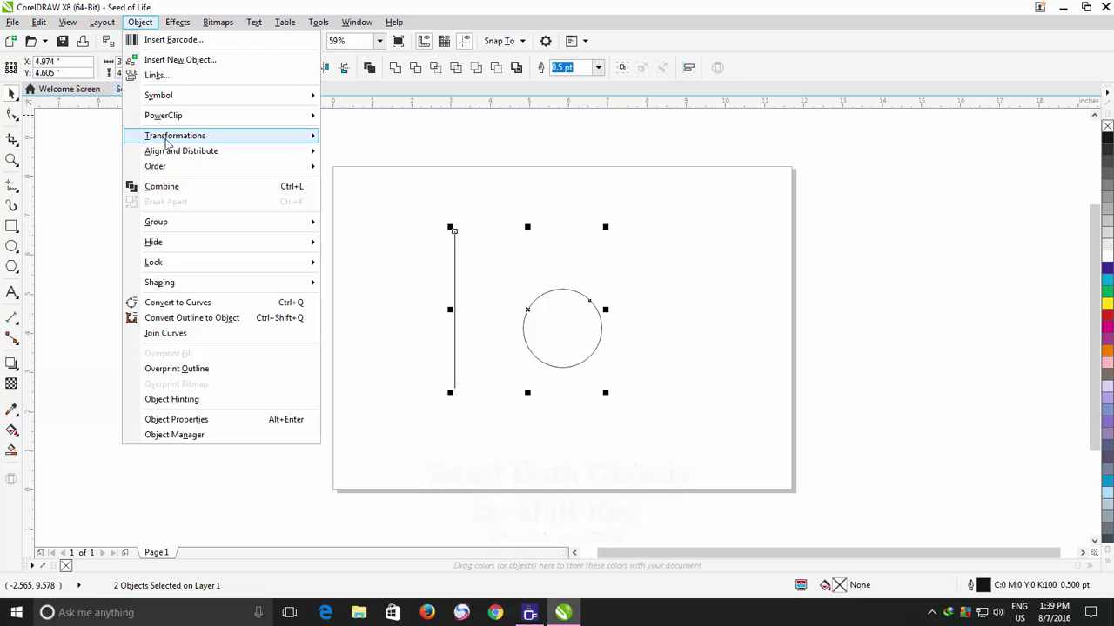
{"action": "left_click", "coordinate": [357, 301]}
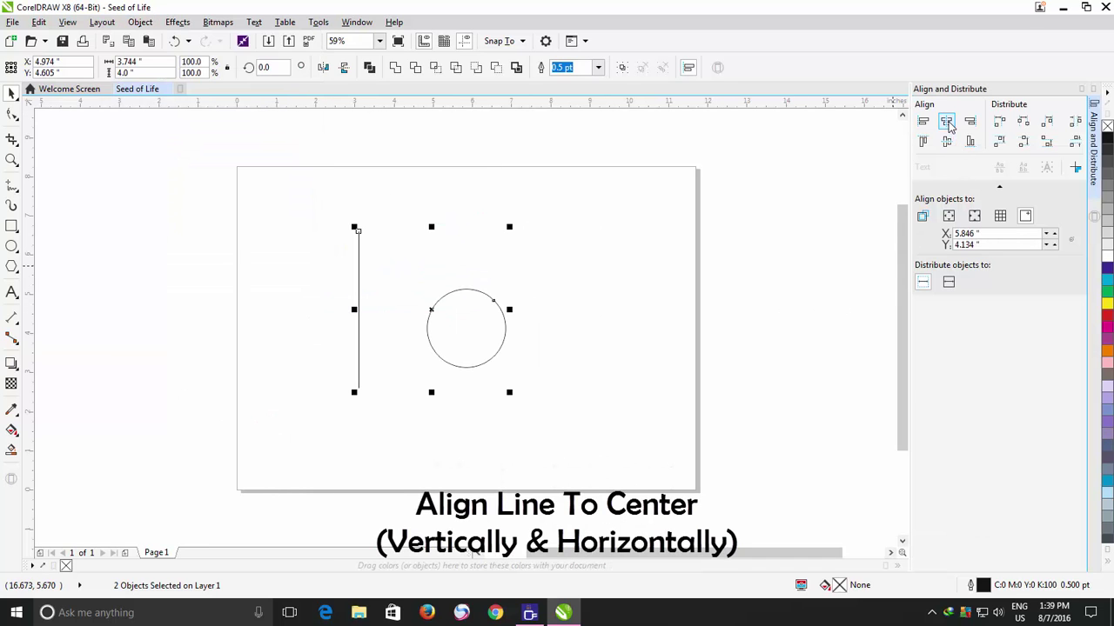
{"action": "left_click", "coordinate": [948, 125]}
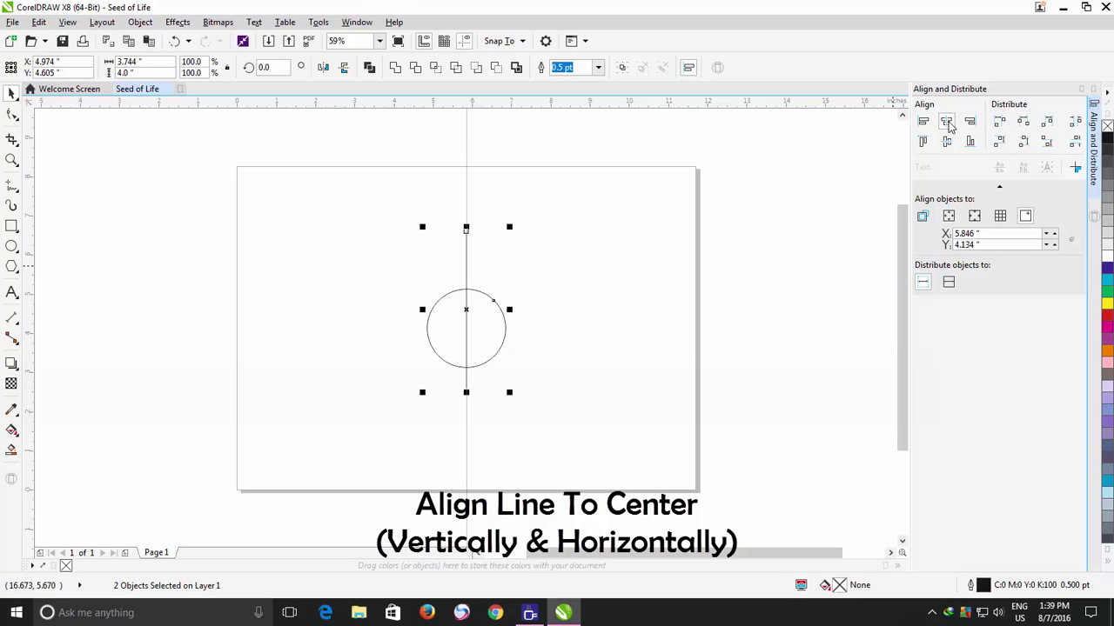
{"action": "left_click", "coordinate": [947, 143]}
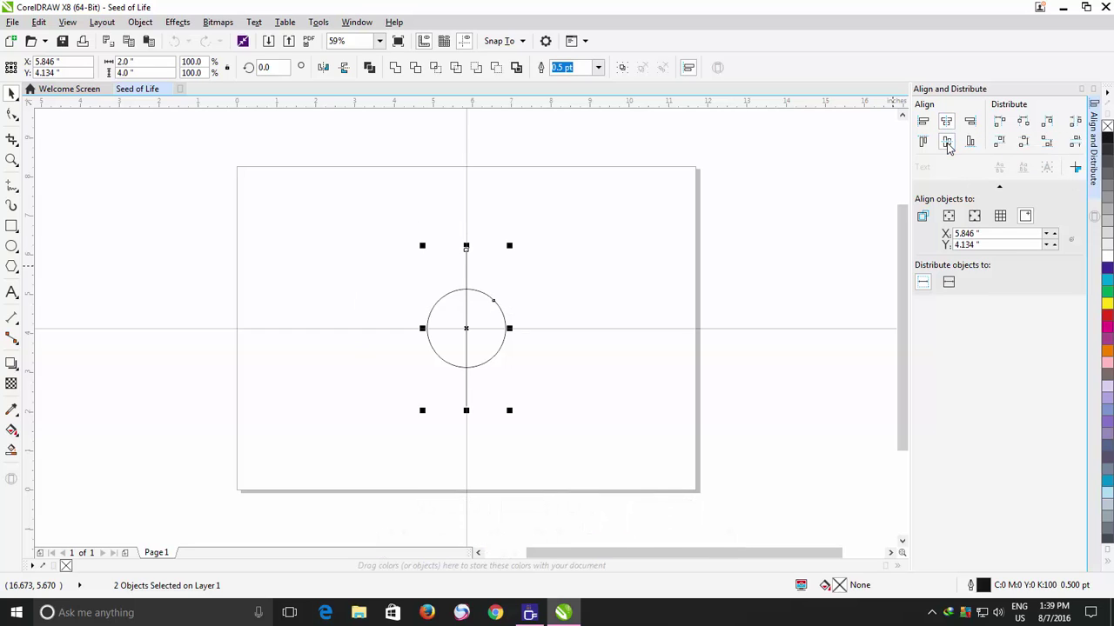
{"action": "left_click", "coordinate": [584, 296]}
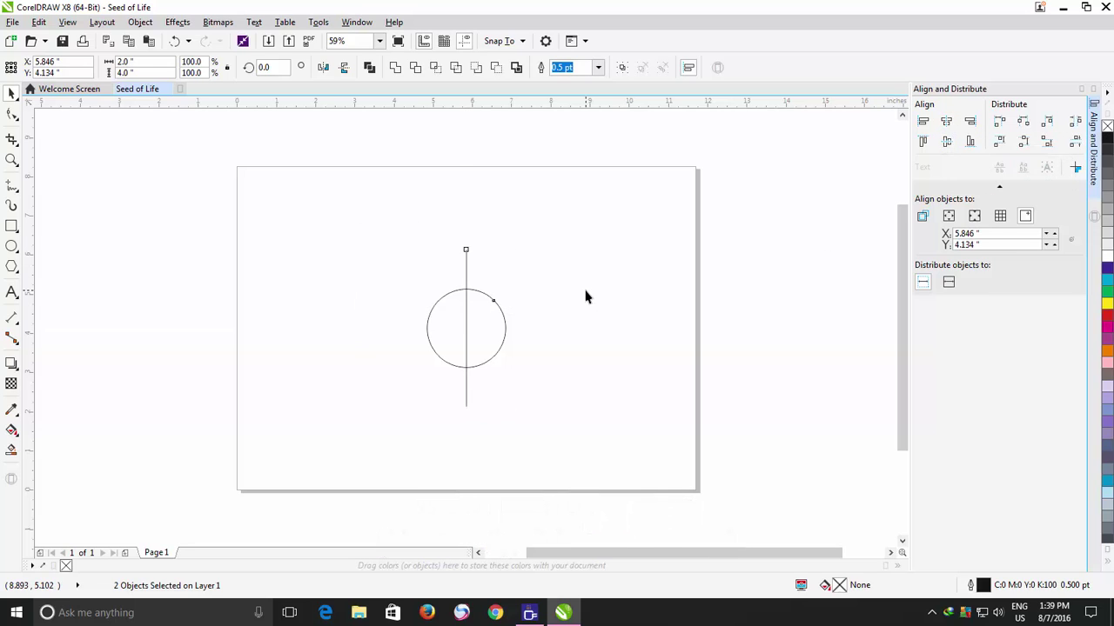
Copy and paste the vertical line in place and rotate the copy by 90 degrees
{"action": "left_click", "coordinate": [465, 270]}
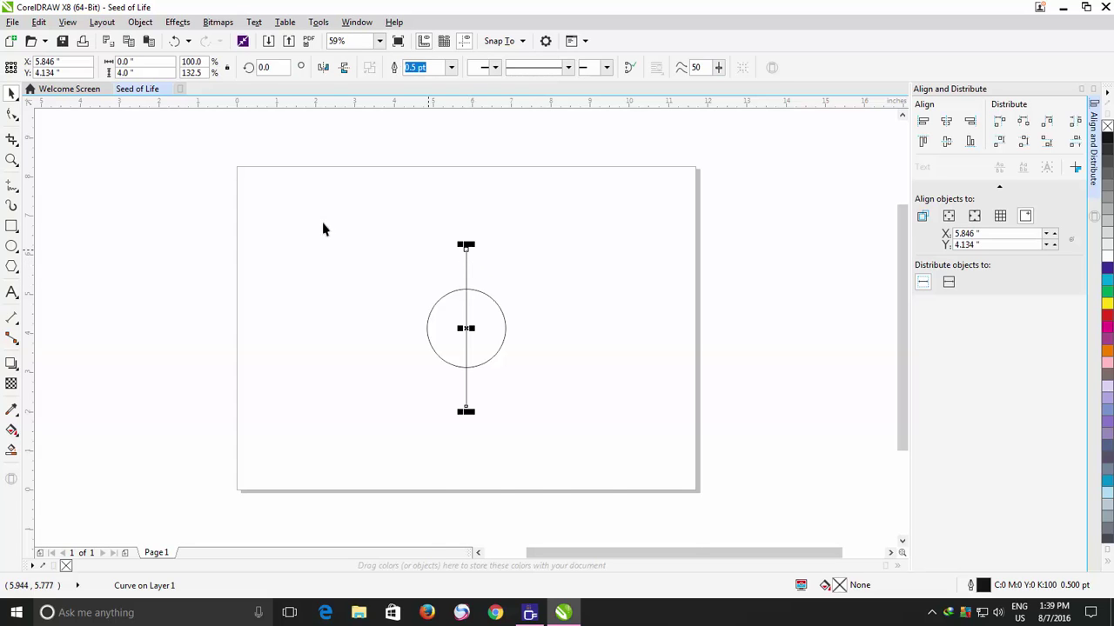
{"action": "left_click", "coordinate": [38, 22]}
{"action": "left_click", "coordinate": [56, 121]}
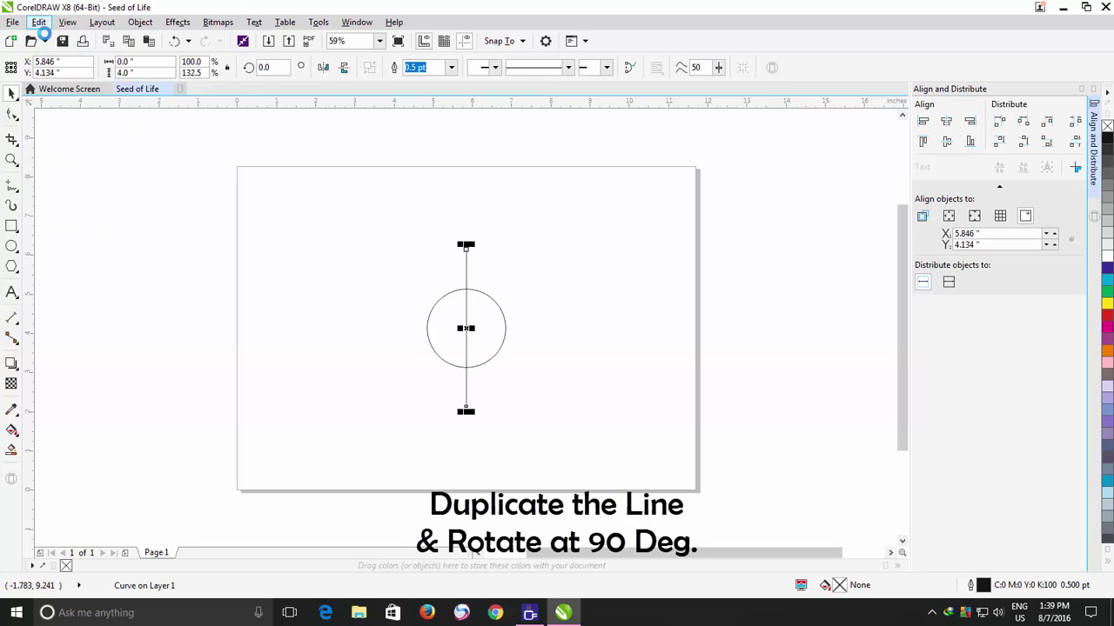
{"action": "left_click", "coordinate": [41, 21]}
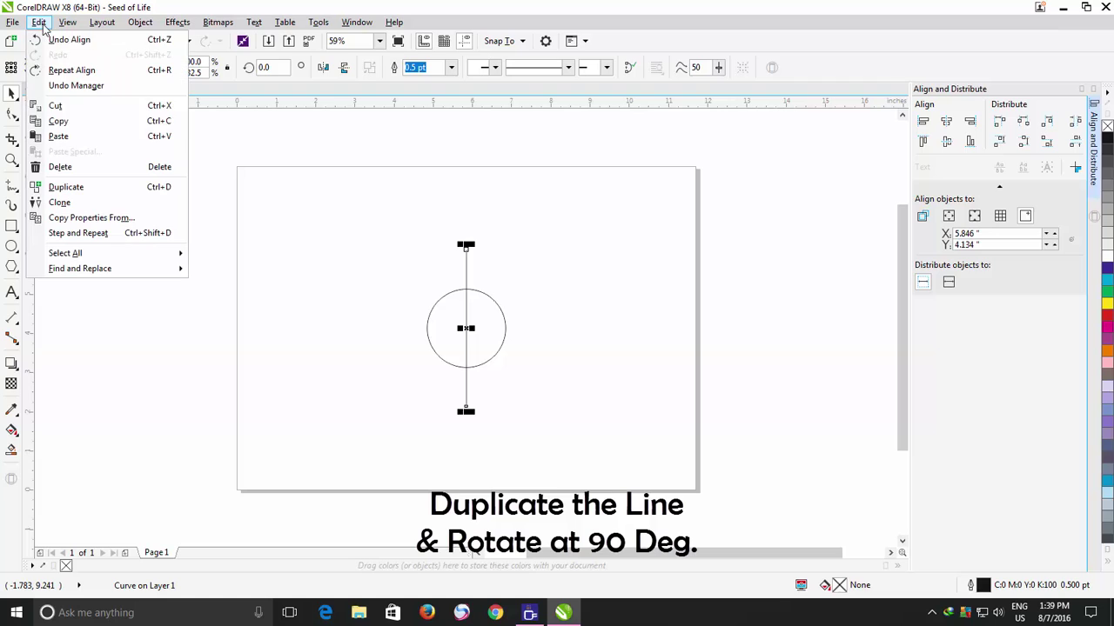
{"action": "left_click", "coordinate": [61, 141]}
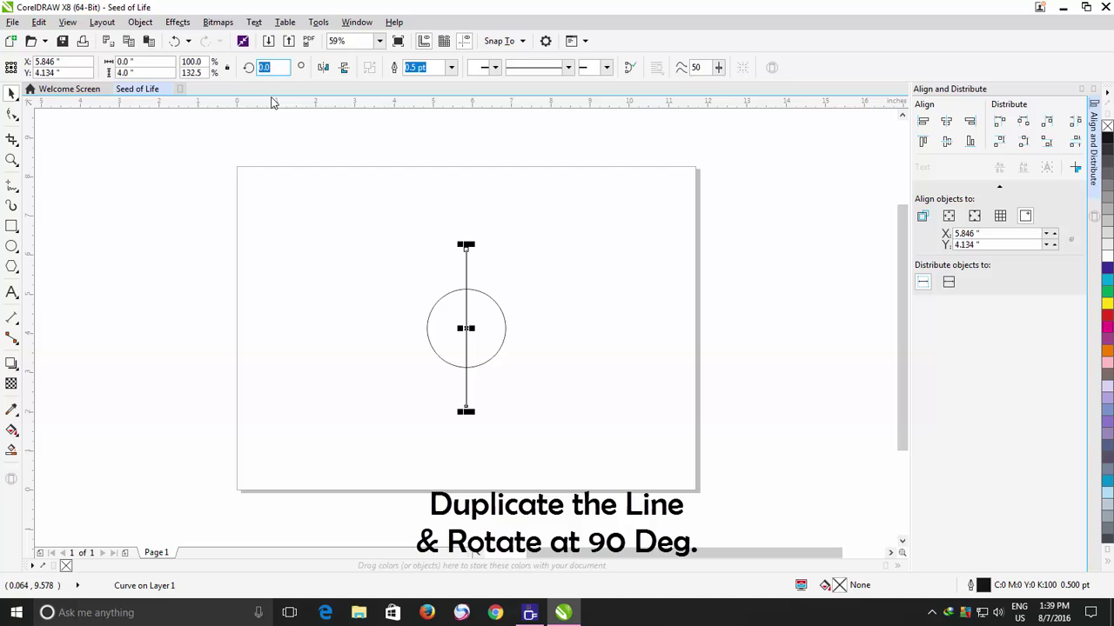
{"action": "type", "text": "90"}
{"action": "key", "text": "Return"}
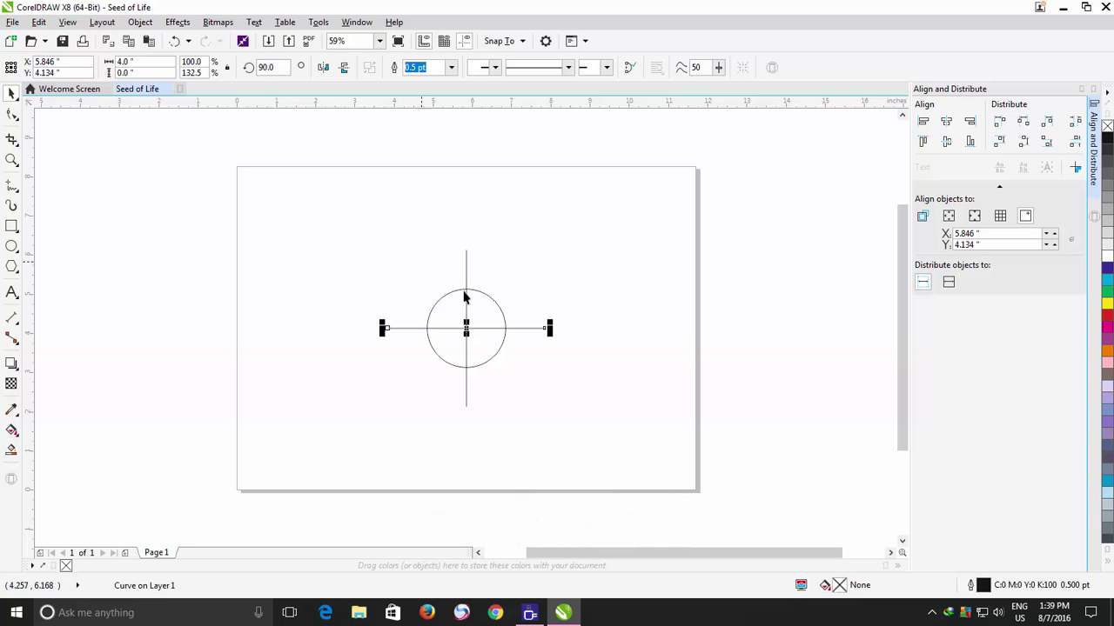
Align the horizontal line to the circle's center both horizontally and vertically
{"action": "left_click", "coordinate": [500, 315], "text": "shift"}
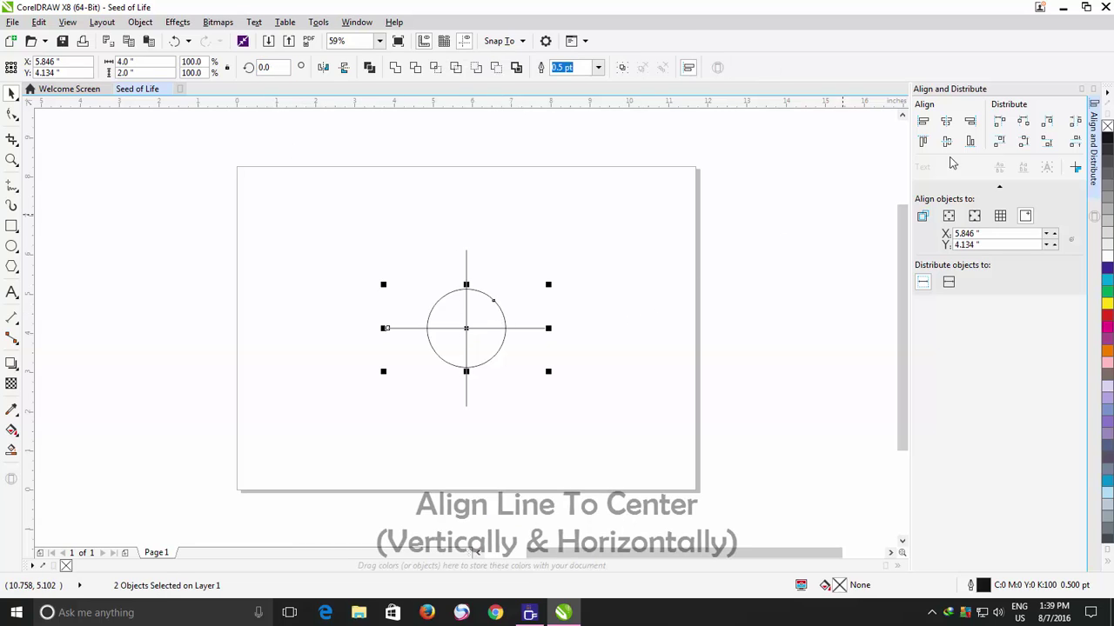
{"action": "left_click", "coordinate": [946, 122]}
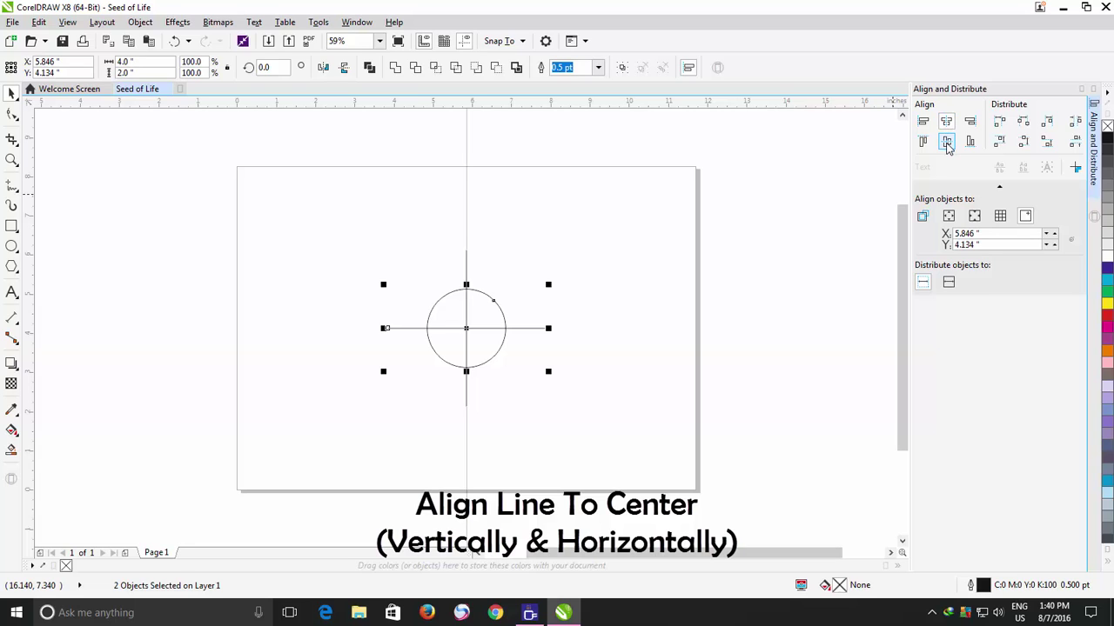
{"action": "left_click", "coordinate": [947, 142]}
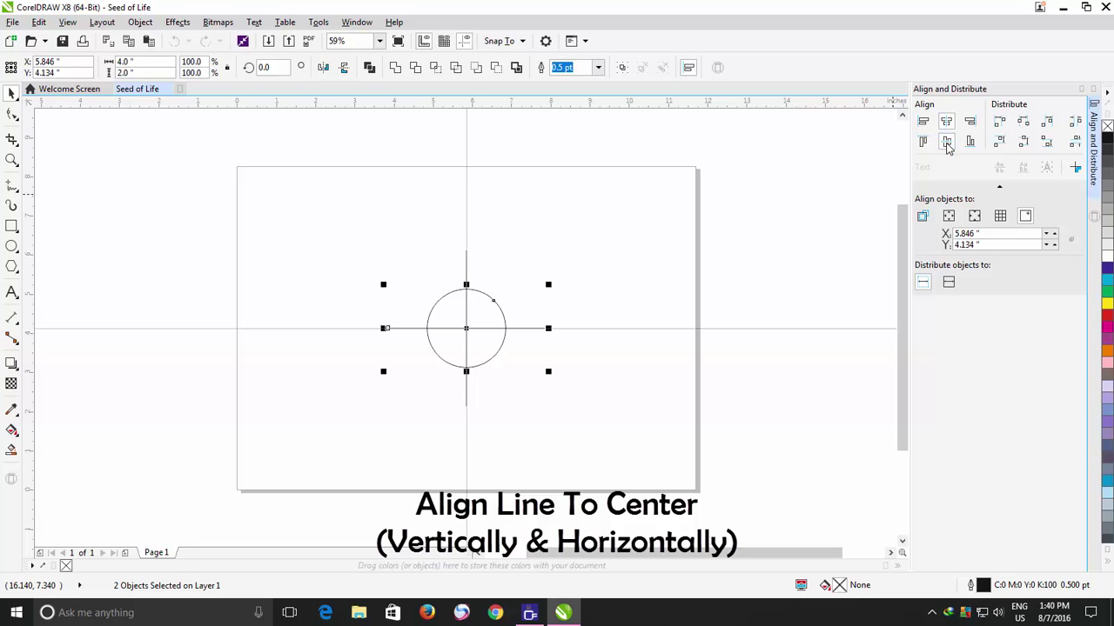
{"action": "left_click", "coordinate": [528, 398]}
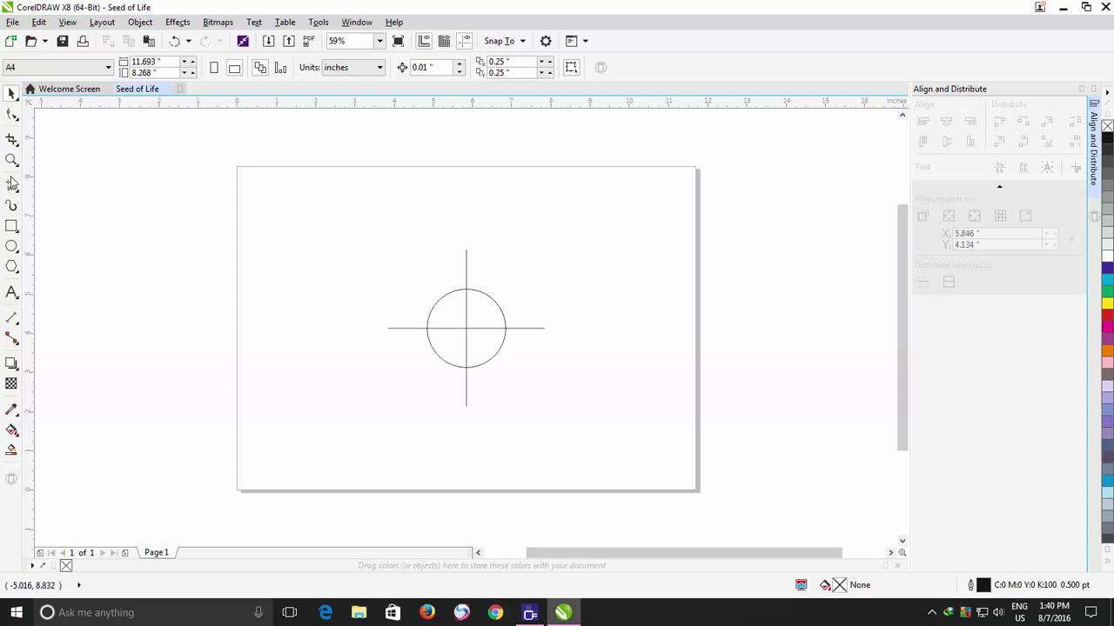
Draw a second ellipse below the first circle and set its size to 2 by 2 inches
{"action": "left_click", "coordinate": [12, 247]}
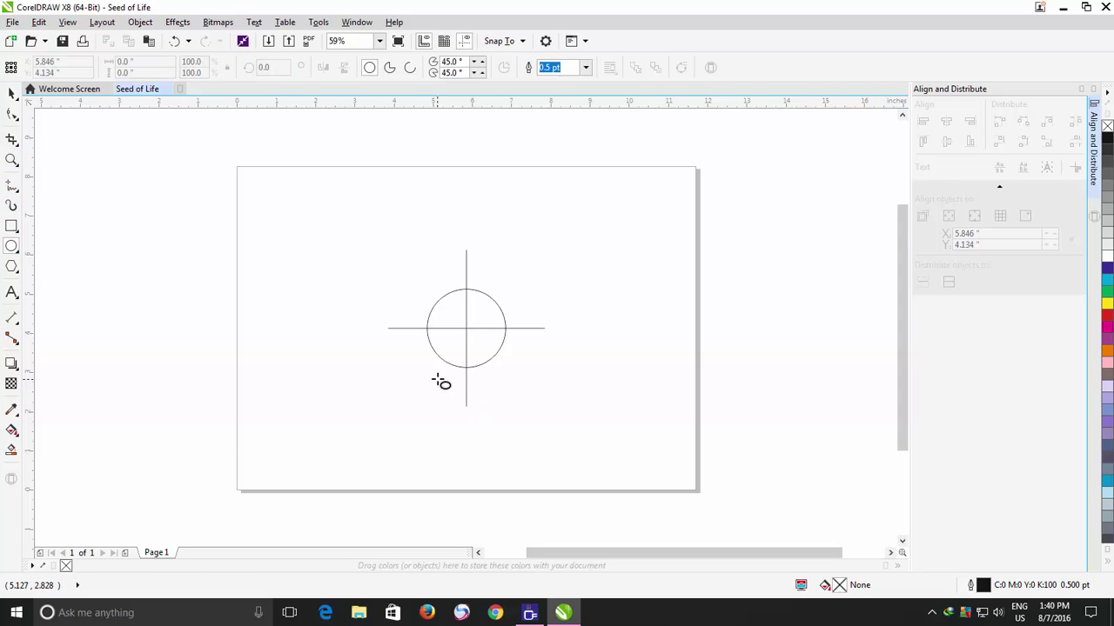
{"action": "left_click_drag", "start_coordinate": [437, 379], "coordinate": [523, 467]}
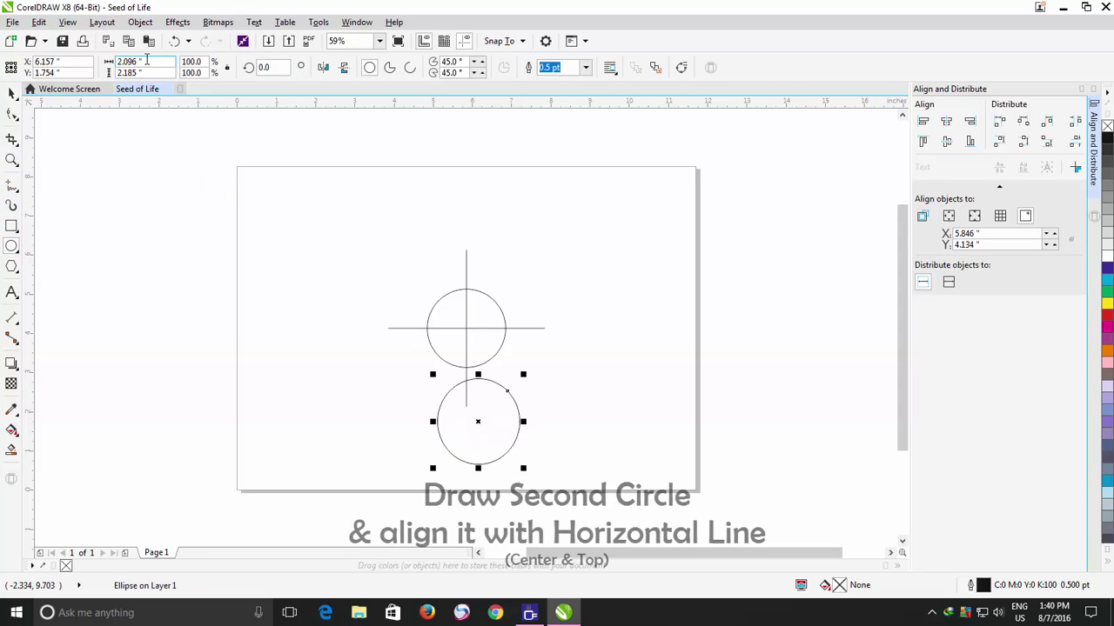
{"action": "double_click", "coordinate": [147, 61]}
{"action": "type", "text": "2"}
{"action": "key", "text": "Tab"}
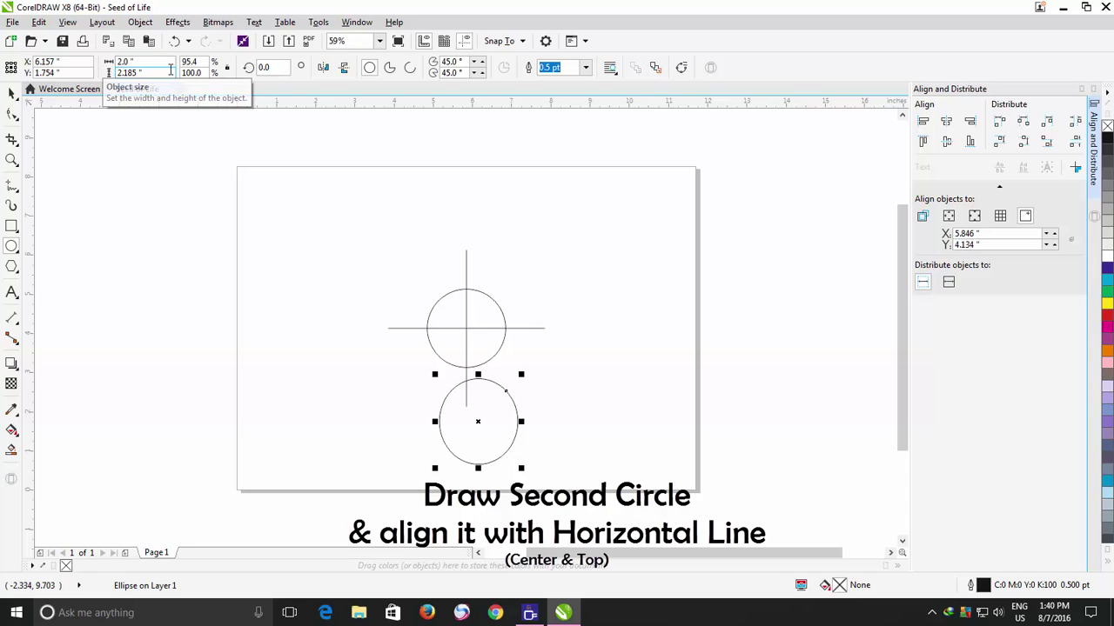
{"action": "type", "text": "2"}
{"action": "key", "text": "Return"}
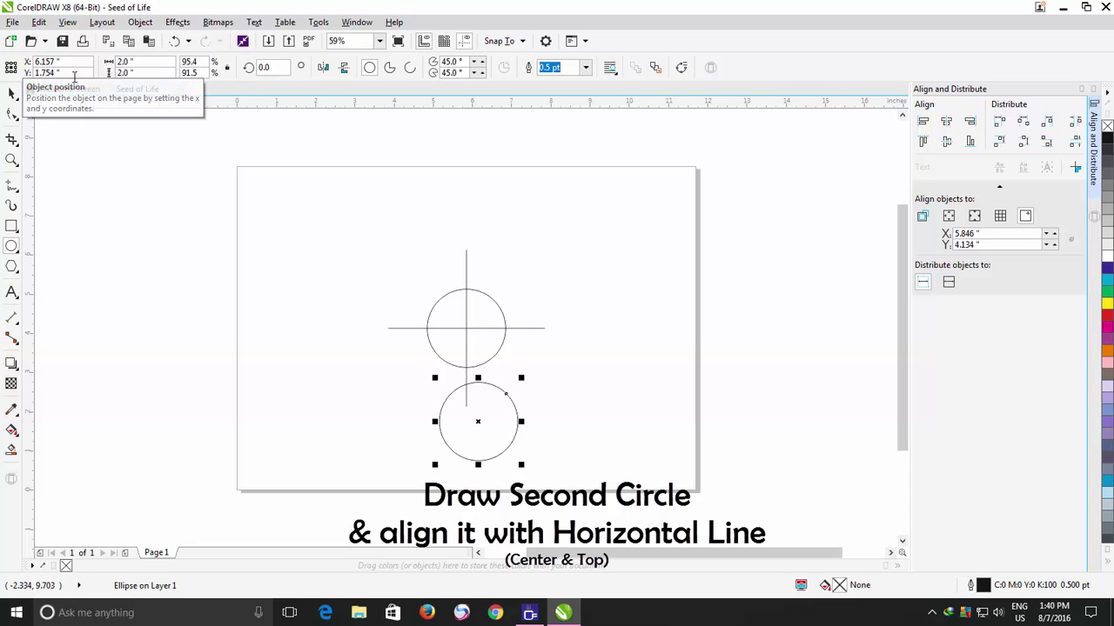
Align the lower circle with the horizontal line by horizontal centers and top edges, then clear the selection
{"action": "left_click", "coordinate": [11, 93]}
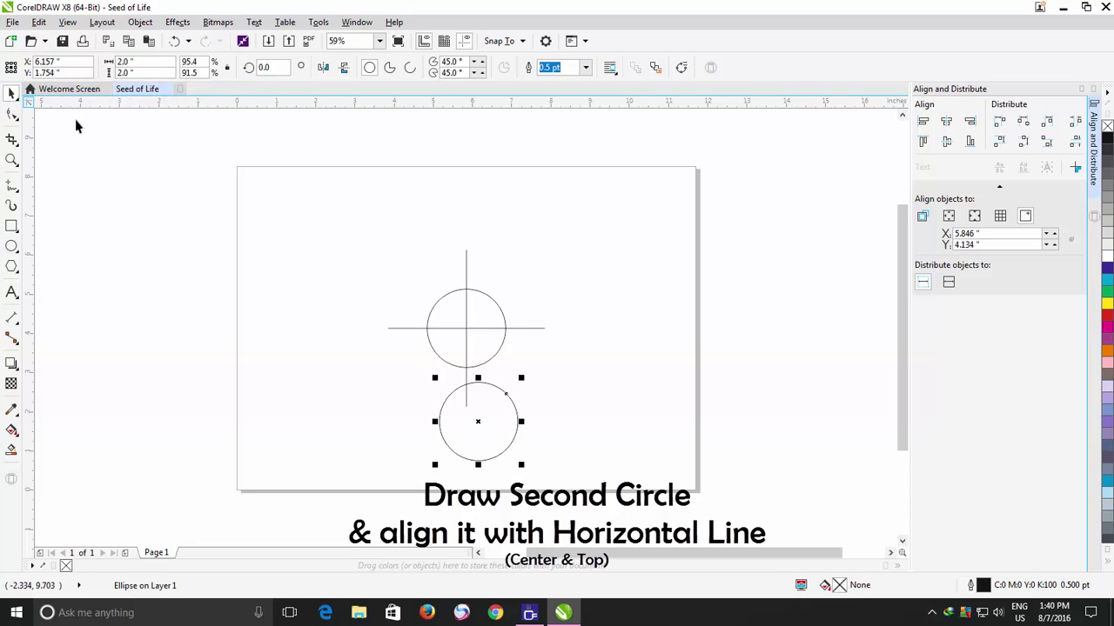
{"action": "left_click", "coordinate": [522, 329], "text": "shift"}
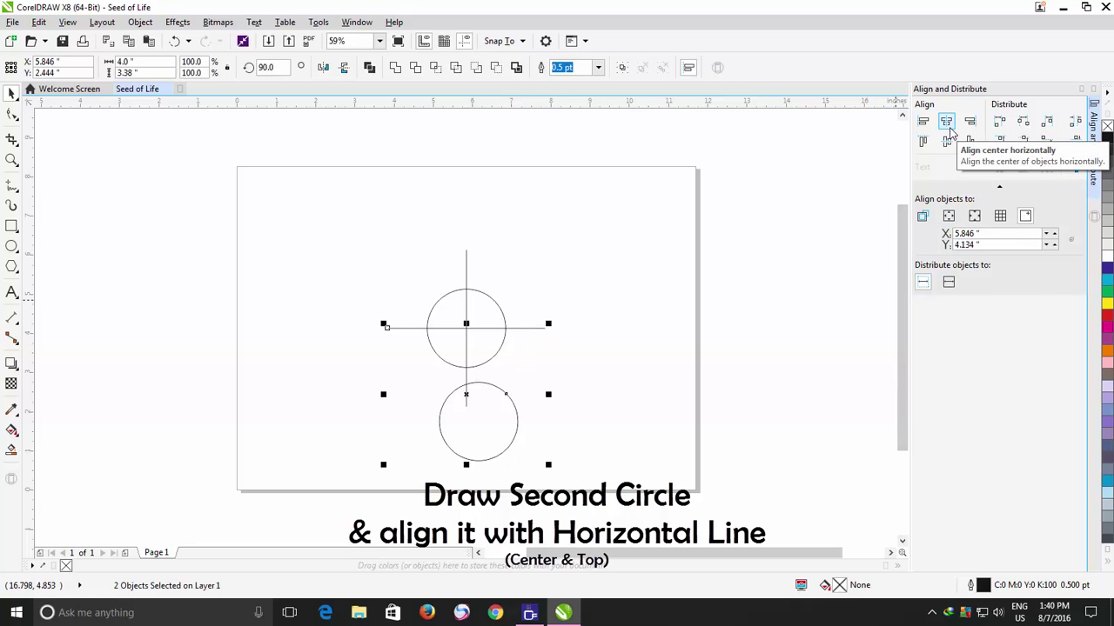
{"action": "left_click", "coordinate": [946, 122]}
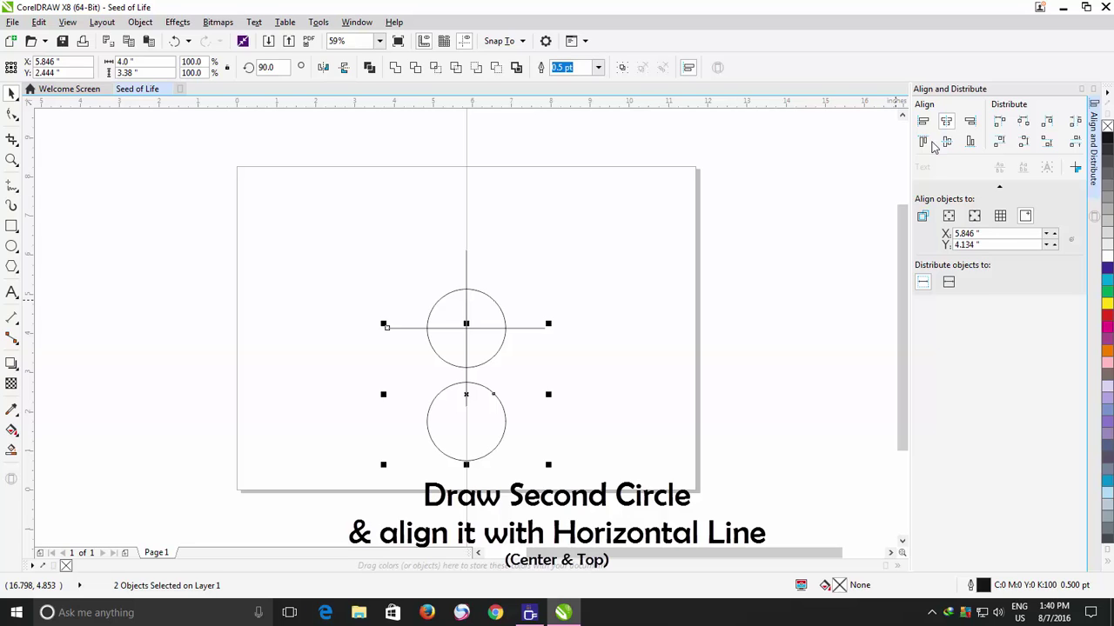
{"action": "left_click", "coordinate": [925, 145]}
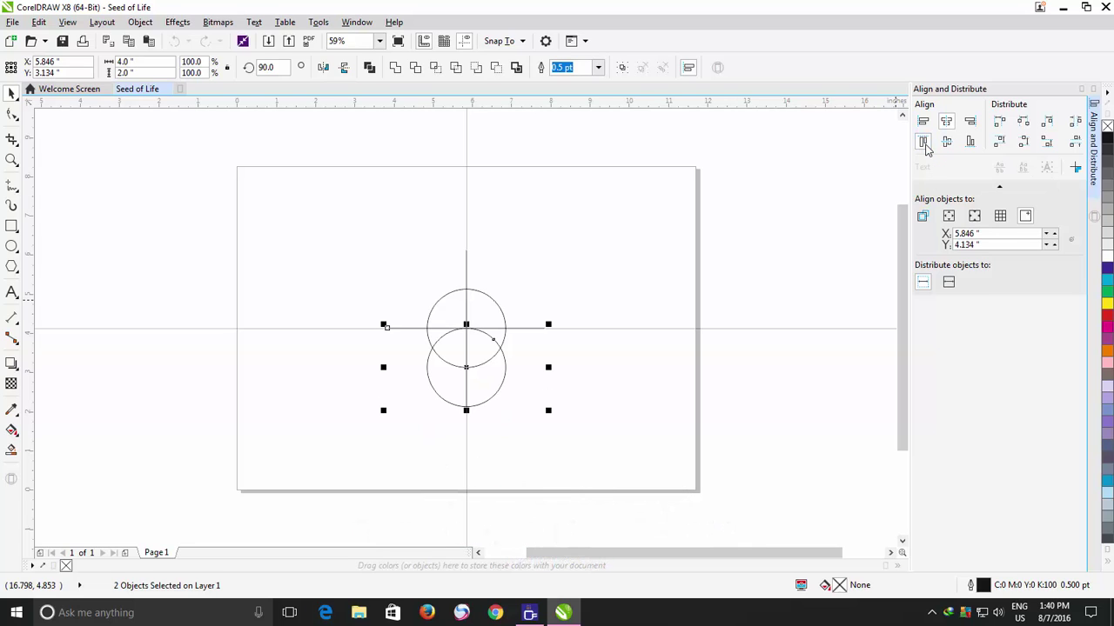
{"action": "left_click", "coordinate": [540, 273]}
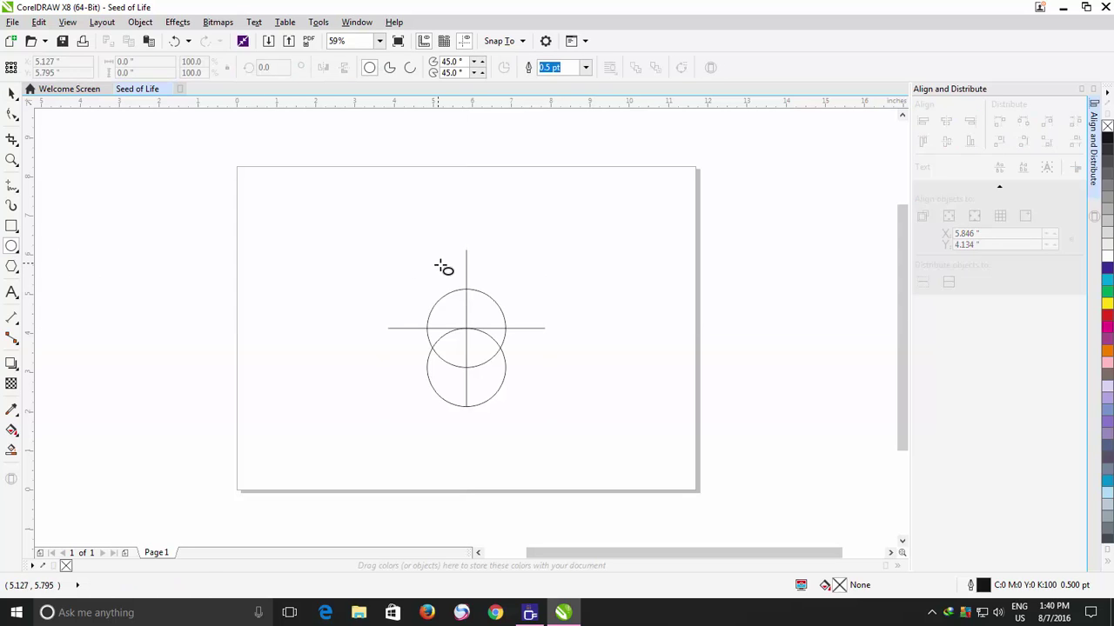
Draw a third ellipse over the upper half of the vertical line and set its size to 2 by 2 inches
{"action": "left_click_drag", "start_coordinate": [434, 258], "coordinate": [514, 326]}
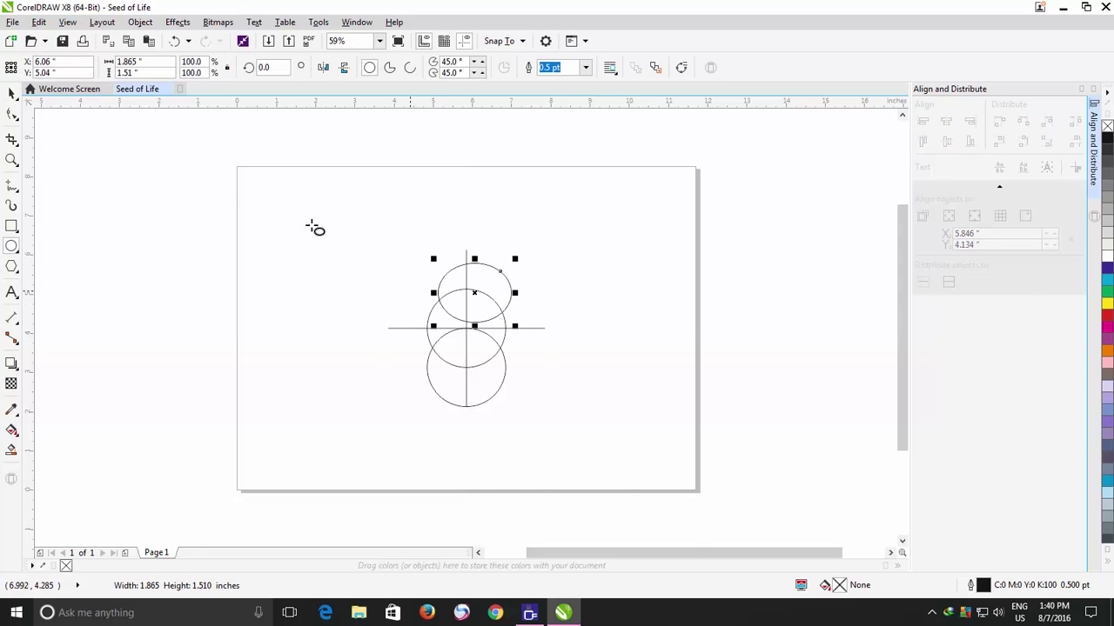
{"action": "double_click", "coordinate": [131, 62]}
{"action": "type", "text": "2"}
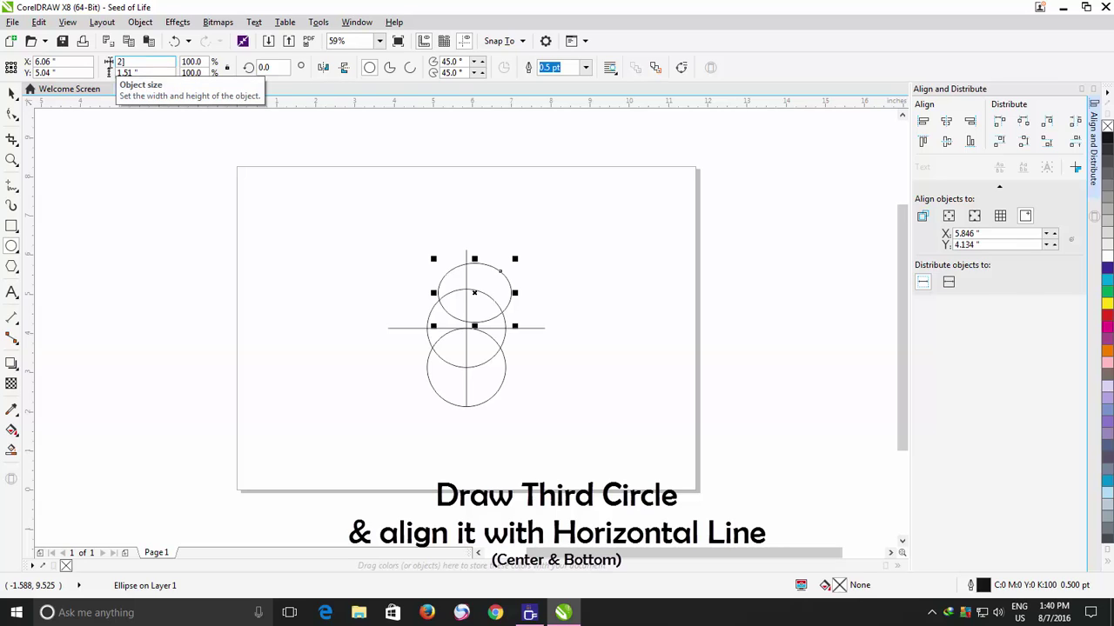
{"action": "key", "text": "Tab"}
{"action": "type", "text": "2"}
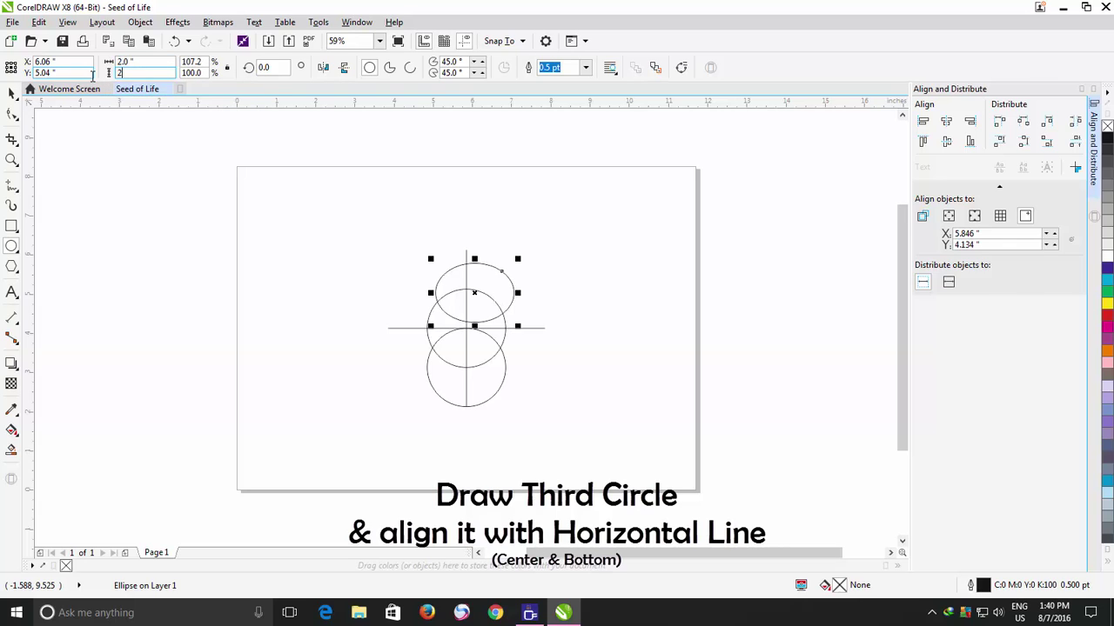
{"action": "key", "text": "Return"}
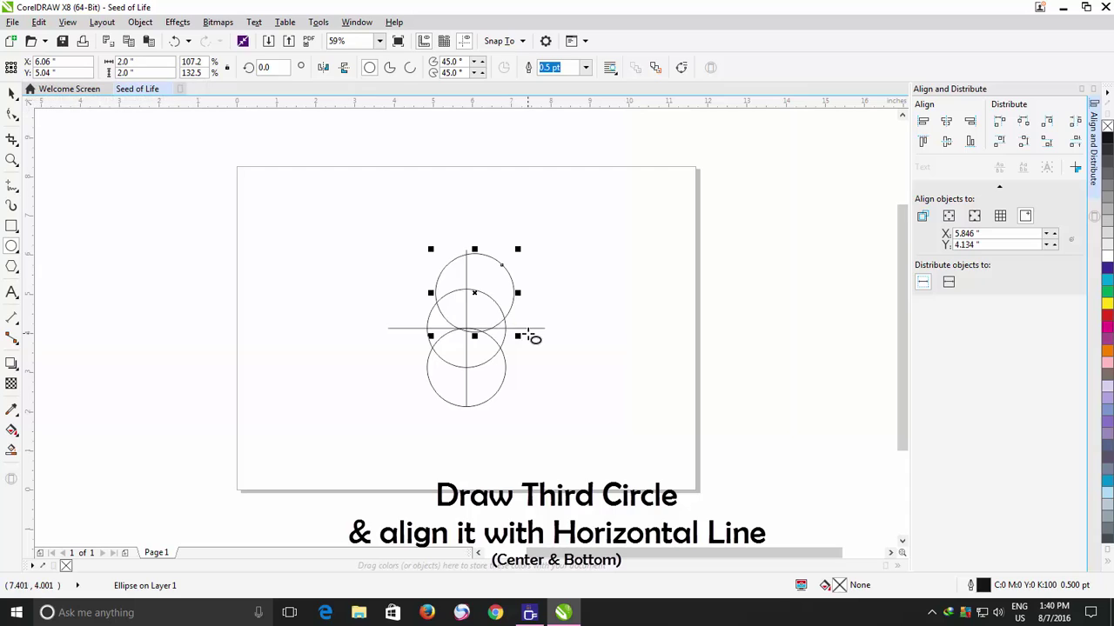
Align the third circle with the horizontal line by horizontal centers and bottom edges, then clear the selection
{"action": "left_click", "coordinate": [10, 94]}
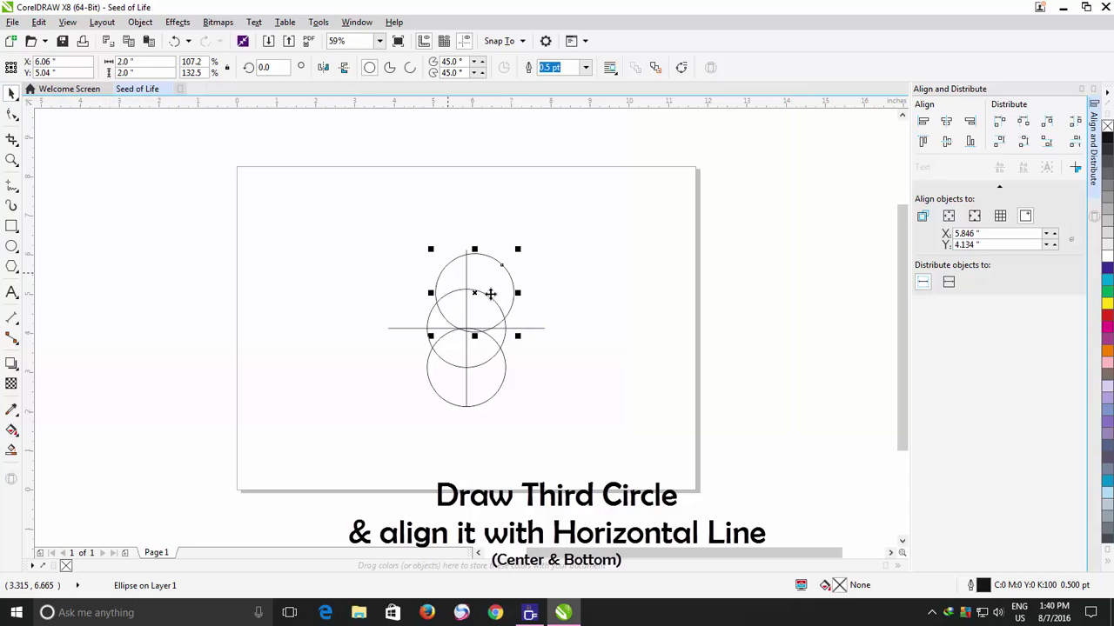
{"action": "left_click", "coordinate": [528, 328], "text": "shift"}
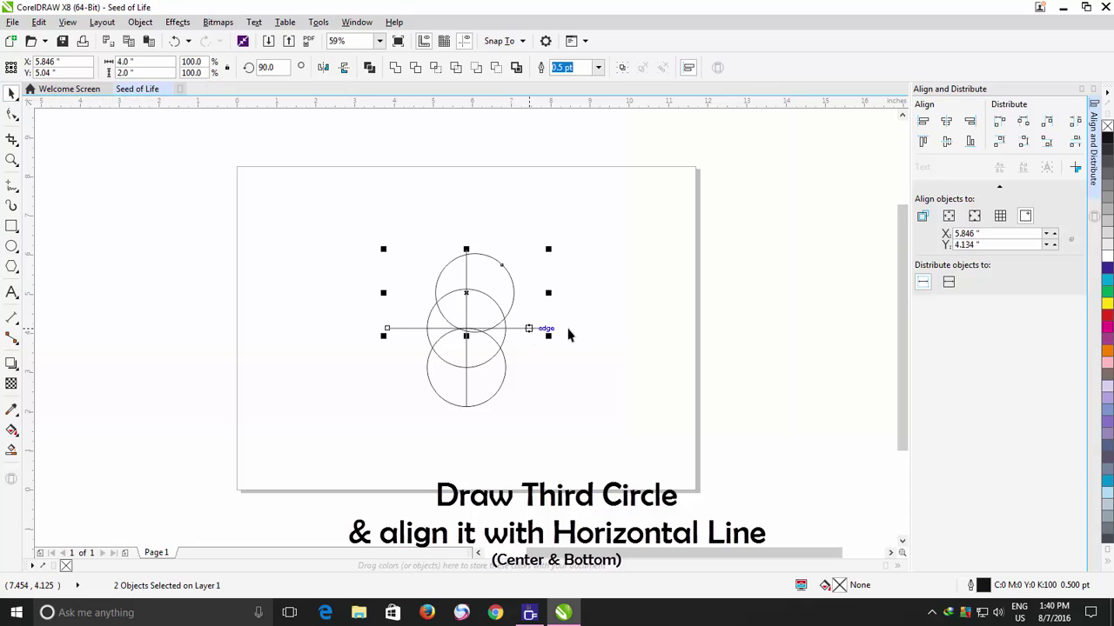
{"action": "left_click", "coordinate": [947, 122]}
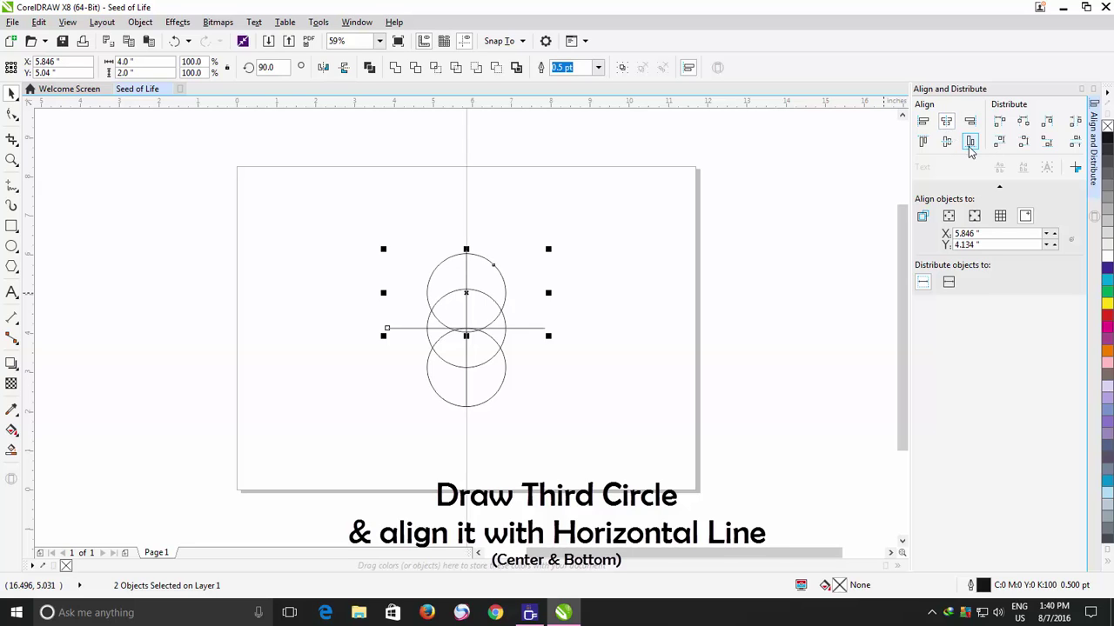
{"action": "left_click", "coordinate": [971, 144]}
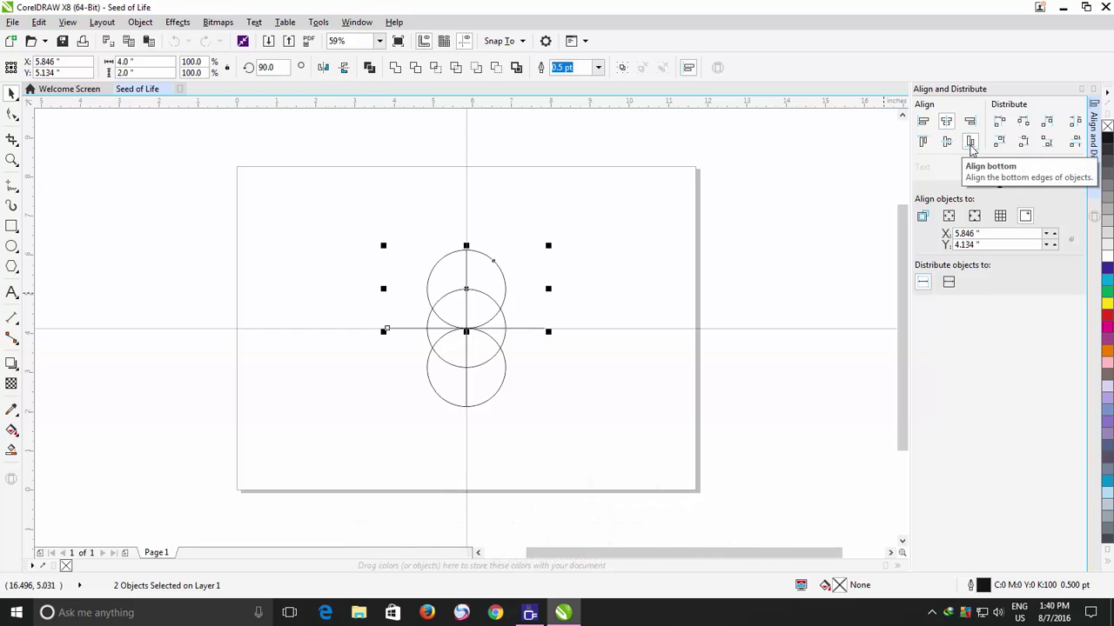
{"action": "left_click", "coordinate": [599, 374]}
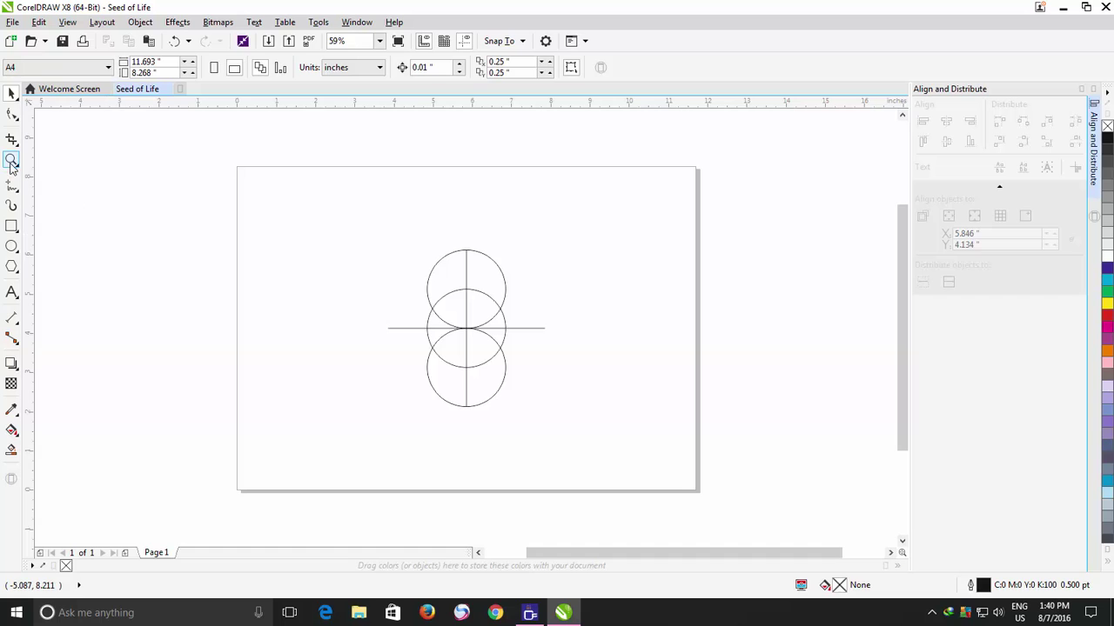
Draw four ellipses, each about 0.8 to 1.1 inches wide, centered on the four outer intersection points of the three circles
{"action": "left_click_drag", "start_coordinate": [337, 218], "coordinate": [606, 439]}
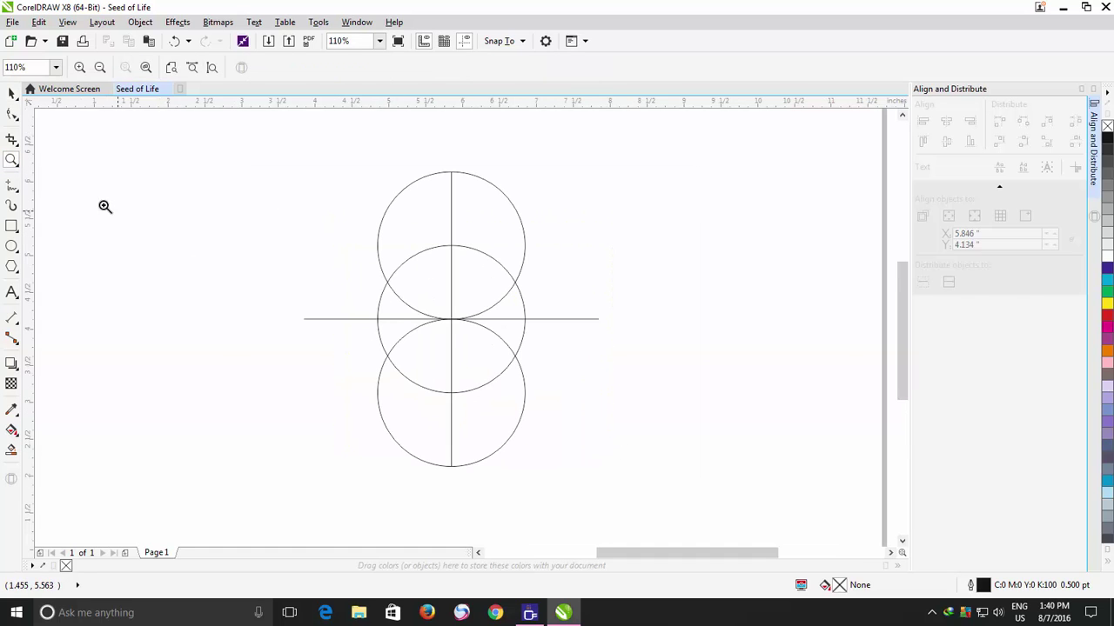
{"action": "left_click", "coordinate": [12, 246]}
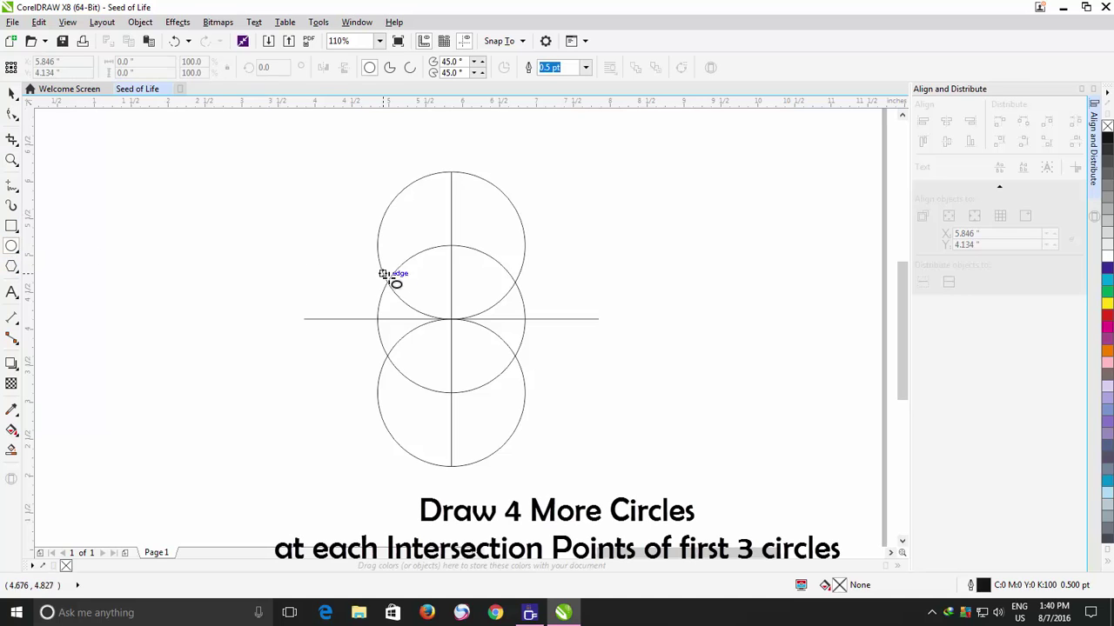
{"action": "left_click_drag", "start_coordinate": [387, 283], "coordinate": [421, 322]}
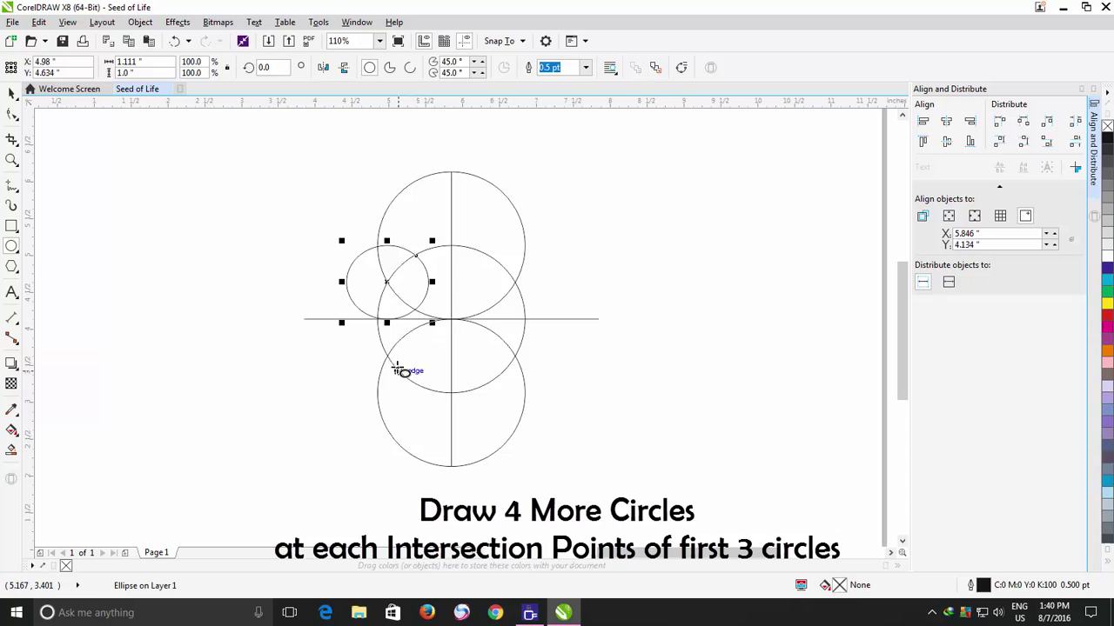
{"action": "left_click_drag", "start_coordinate": [388, 356], "coordinate": [430, 386]}
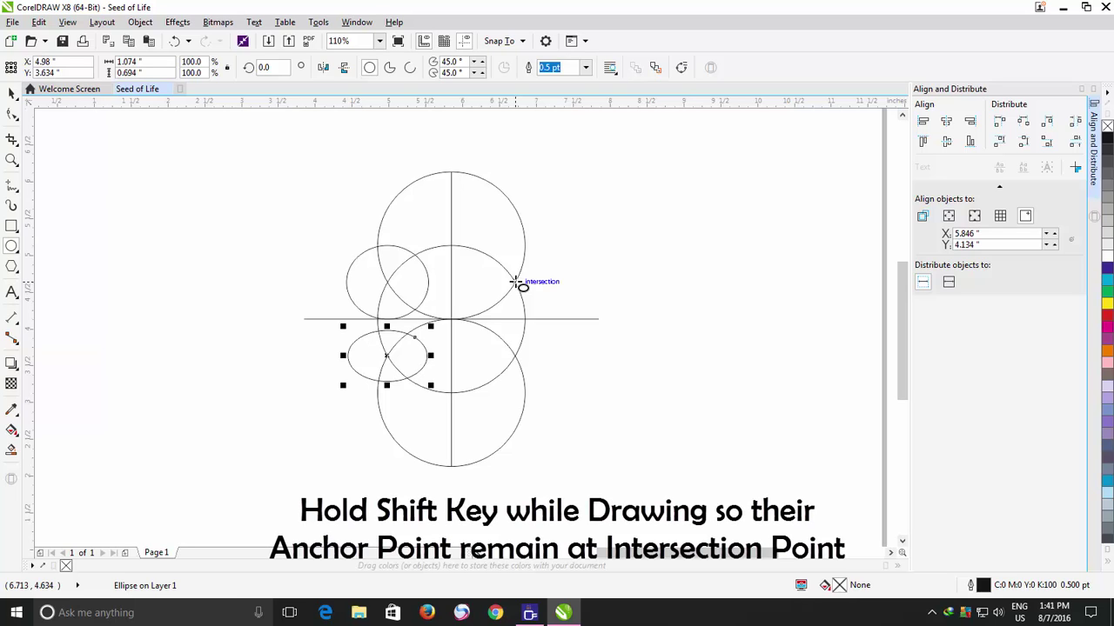
{"action": "left_click_drag", "start_coordinate": [516, 283], "coordinate": [549, 314]}
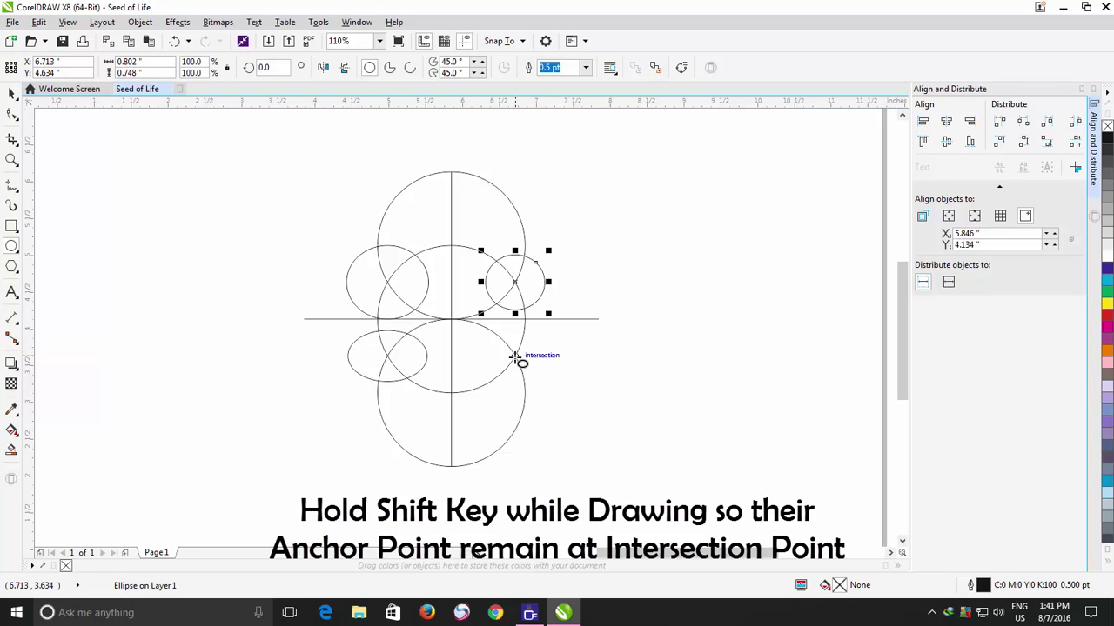
{"action": "left_click_drag", "start_coordinate": [516, 356], "coordinate": [555, 394]}
Resize the upper-left small ellipse to 2 by 2 inches around its center
{"action": "left_click", "coordinate": [13, 93]}
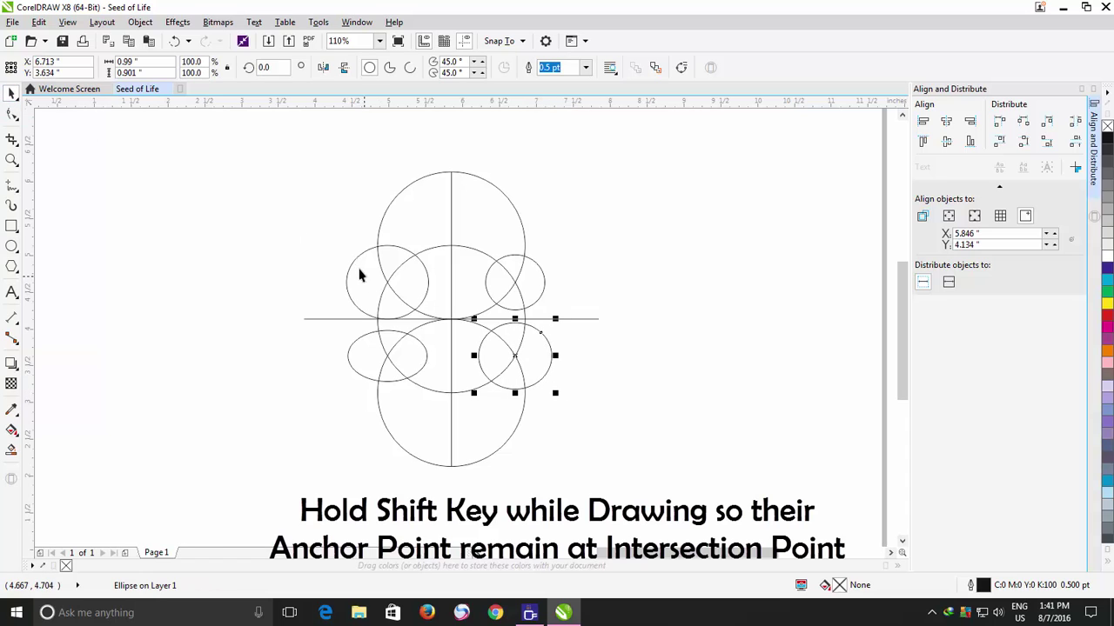
{"action": "left_click", "coordinate": [356, 259]}
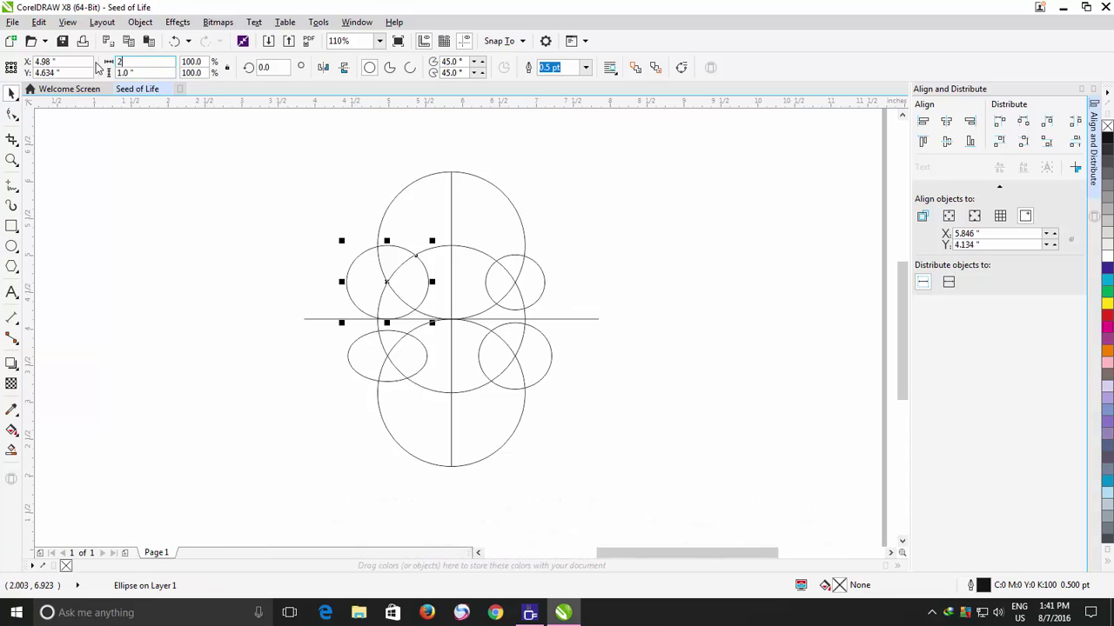
{"action": "type", "text": "2"}
{"action": "key", "text": "Return"}
{"action": "double_click", "coordinate": [146, 72]}
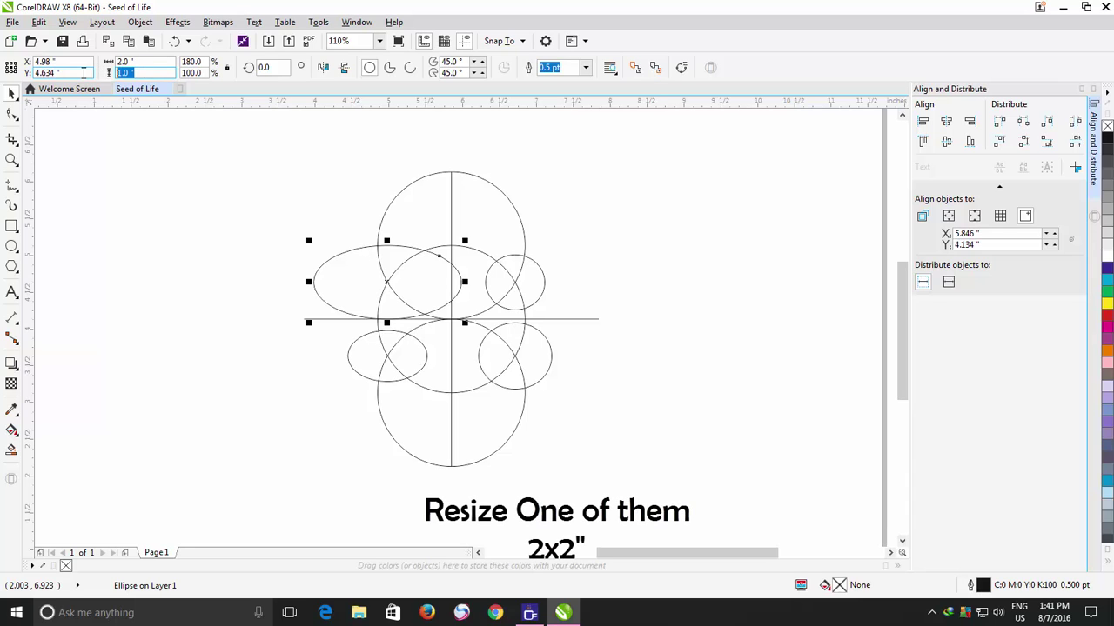
{"action": "type", "text": "2"}
{"action": "key", "text": "Return"}
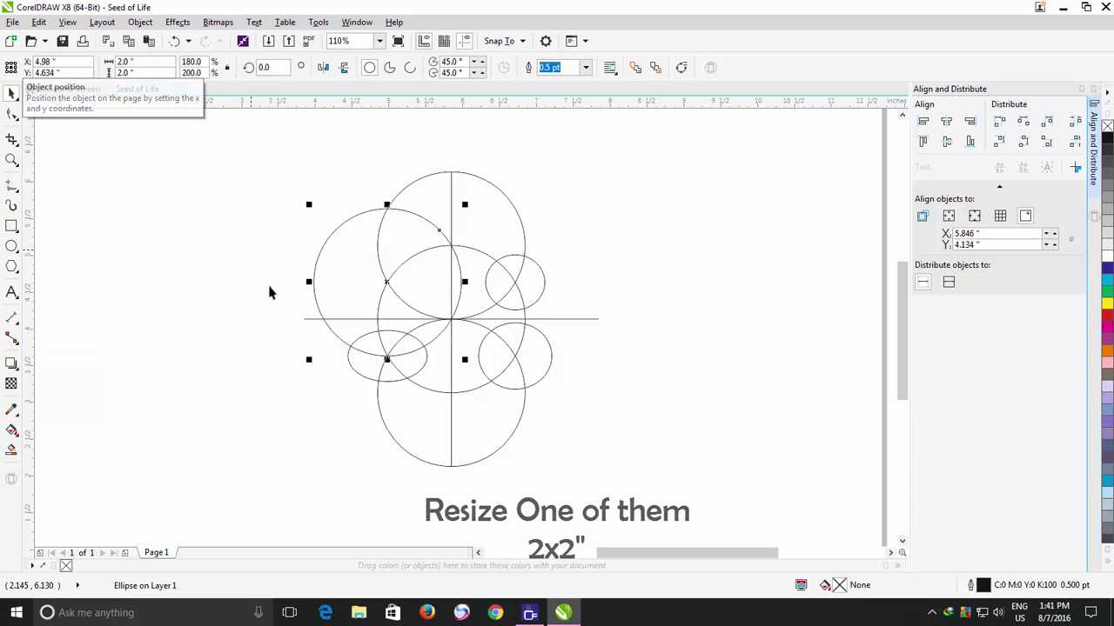
Repeat the 2-inch resize on the lower-left, upper-right and lower-right small ellipses, then clear the selection
{"action": "left_click", "coordinate": [349, 365]}
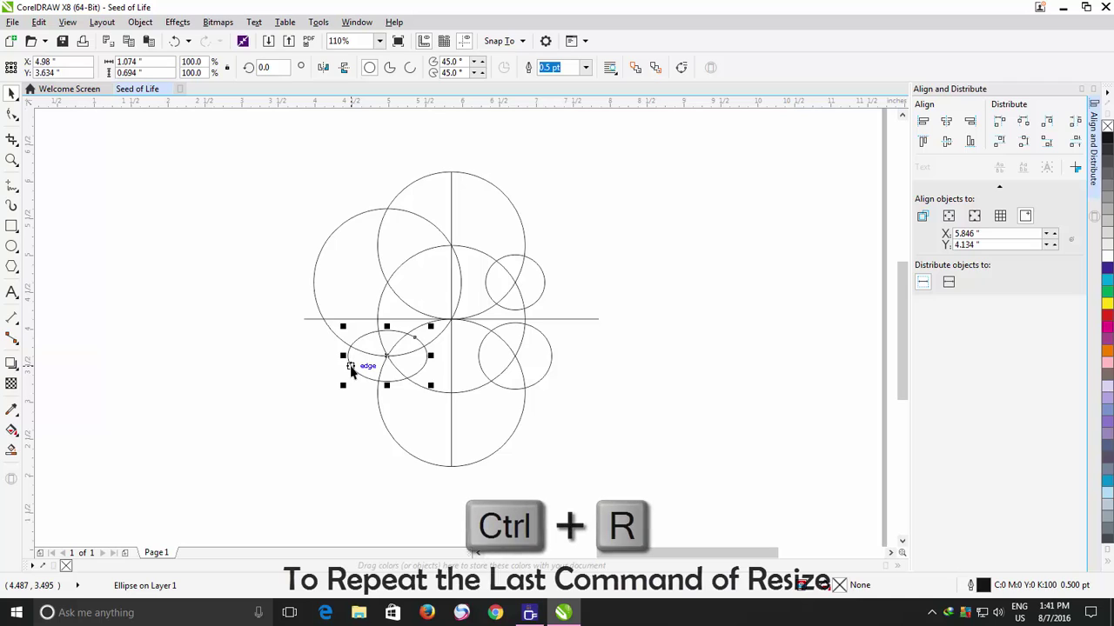
{"action": "key", "text": "ctrl+r"}
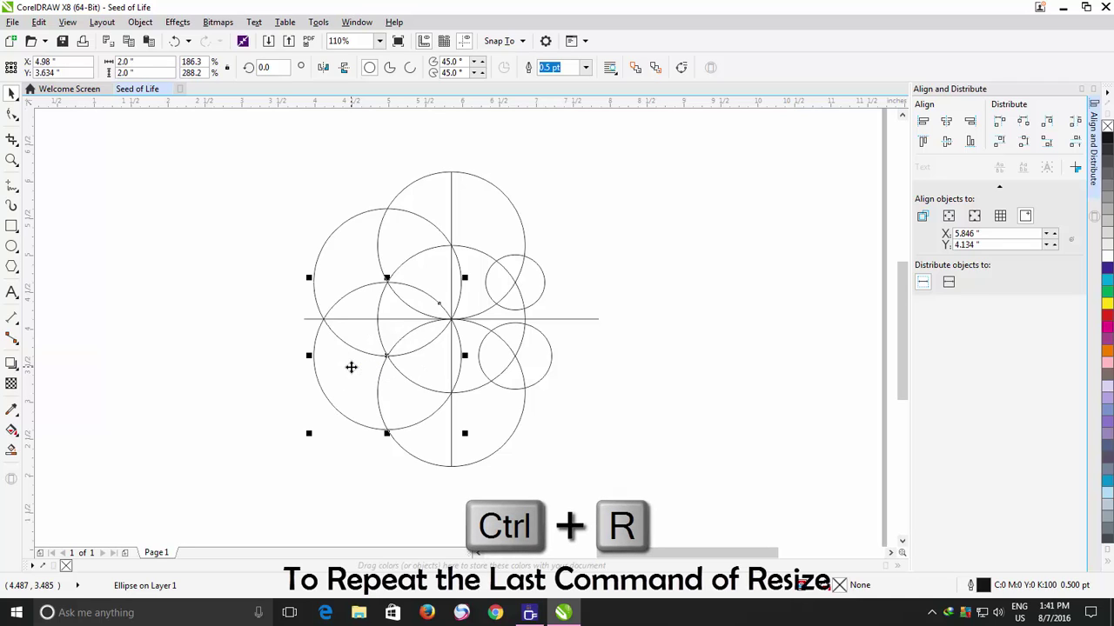
{"action": "left_click", "coordinate": [542, 275]}
{"action": "key", "text": "ctrl+r"}
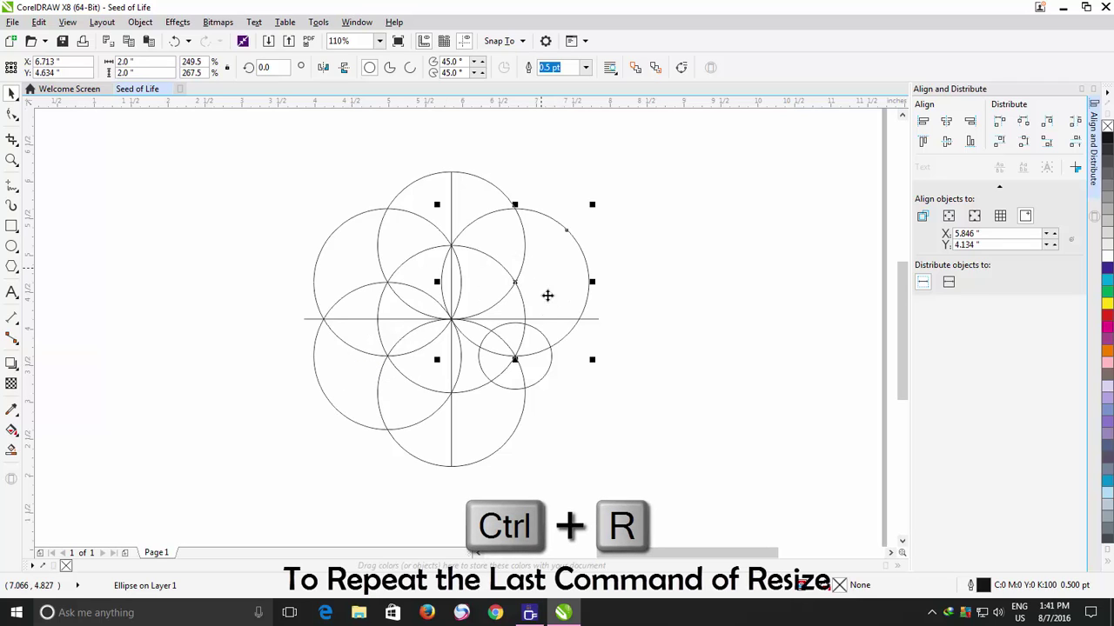
{"action": "left_click", "coordinate": [549, 377]}
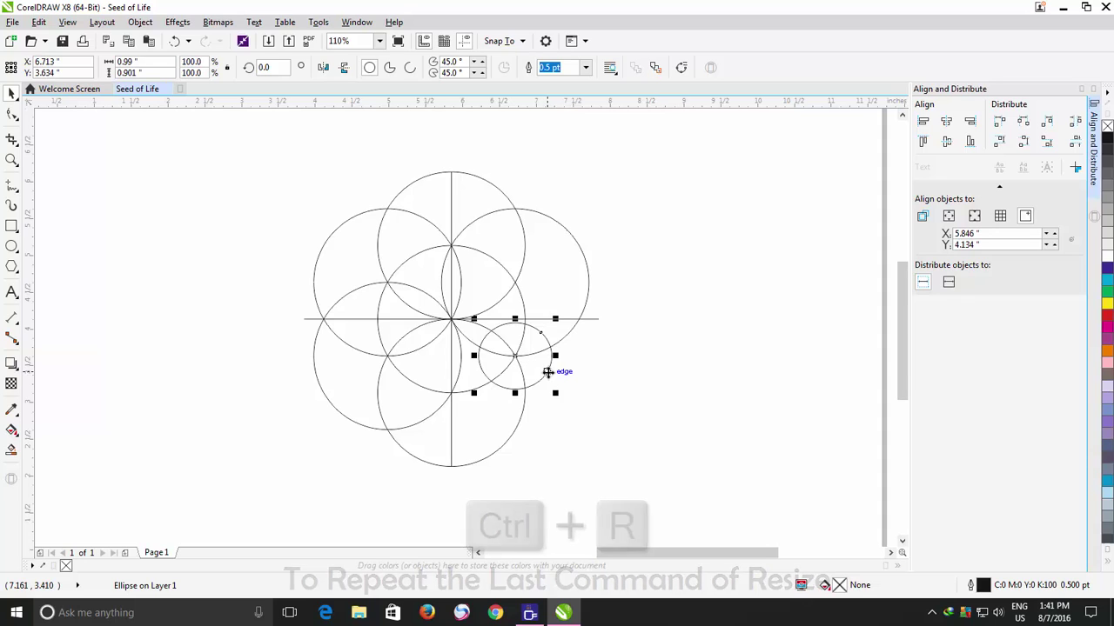
{"action": "key", "text": "ctrl+r"}
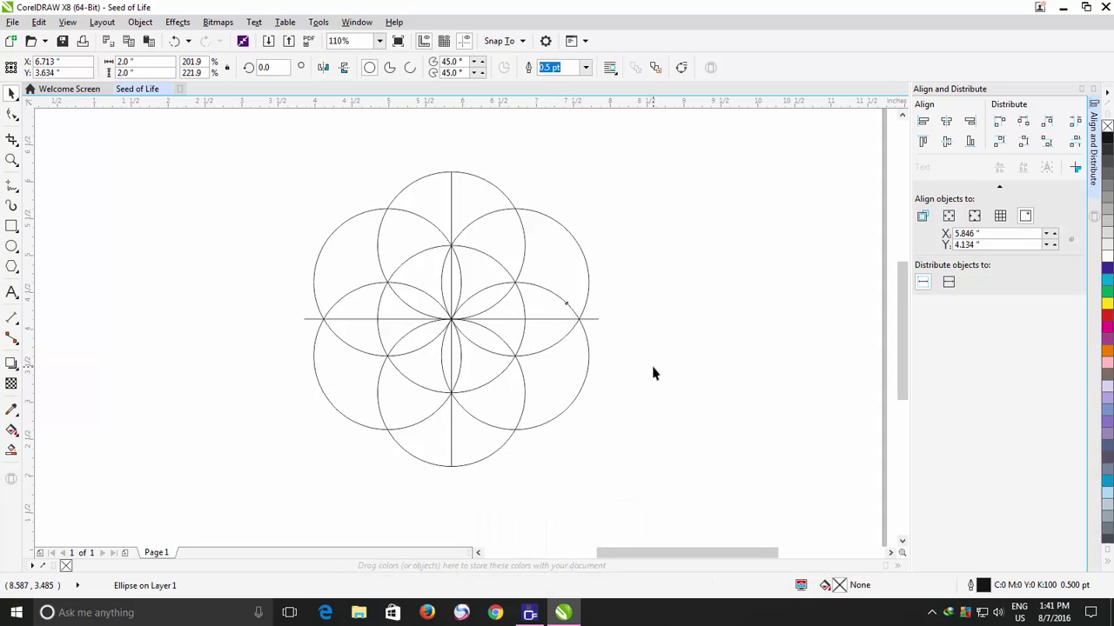
{"action": "left_click", "coordinate": [653, 373]}
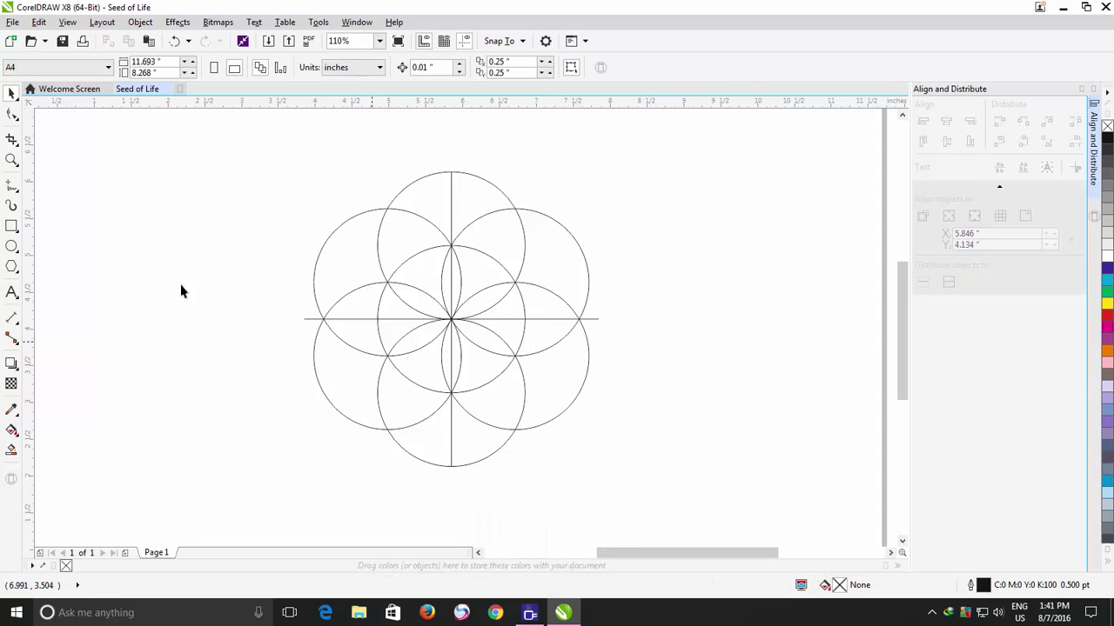
Draw an outer ellipse from the center of the figure and set its size to 4 by 4 inches
{"action": "left_click", "coordinate": [11, 246]}
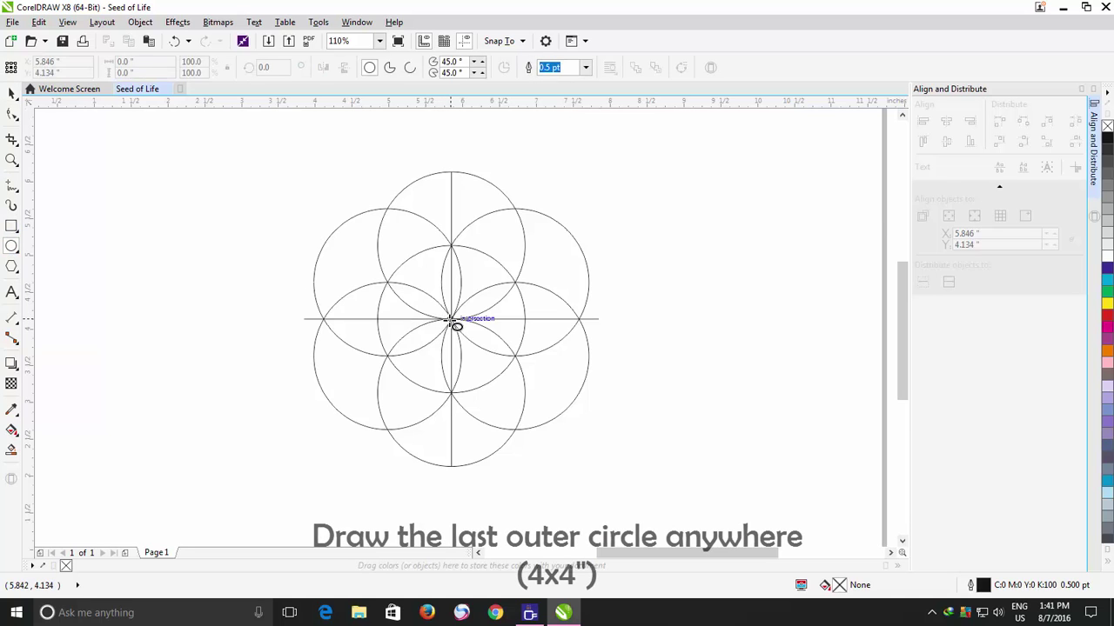
{"action": "left_click_drag", "start_coordinate": [451, 320], "coordinate": [583, 430]}
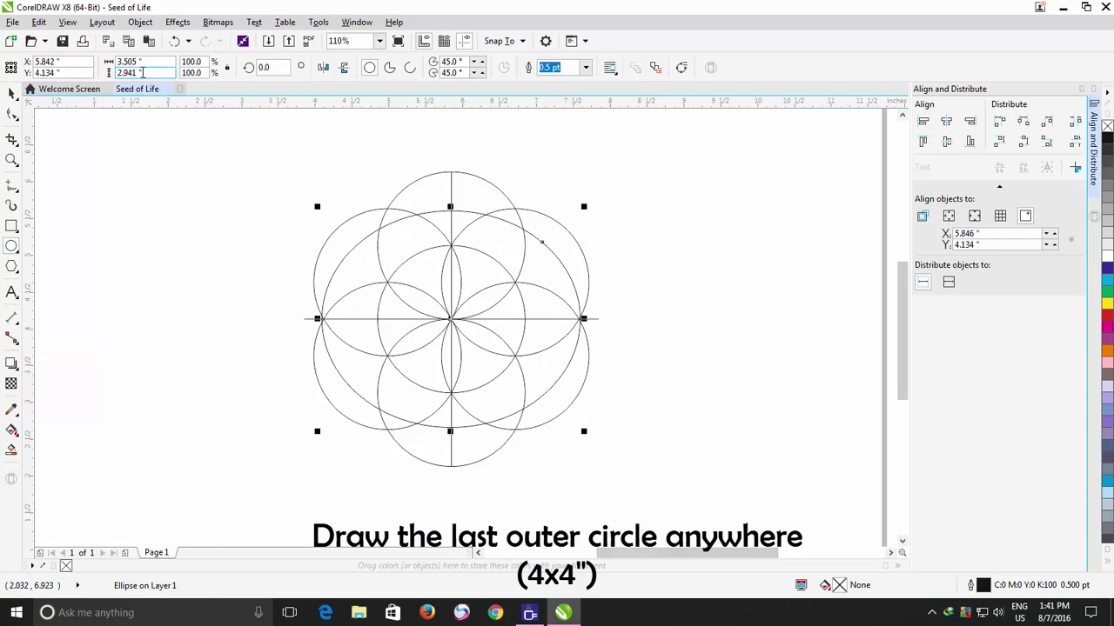
{"action": "type", "text": "4"}
{"action": "key", "text": "Tab"}
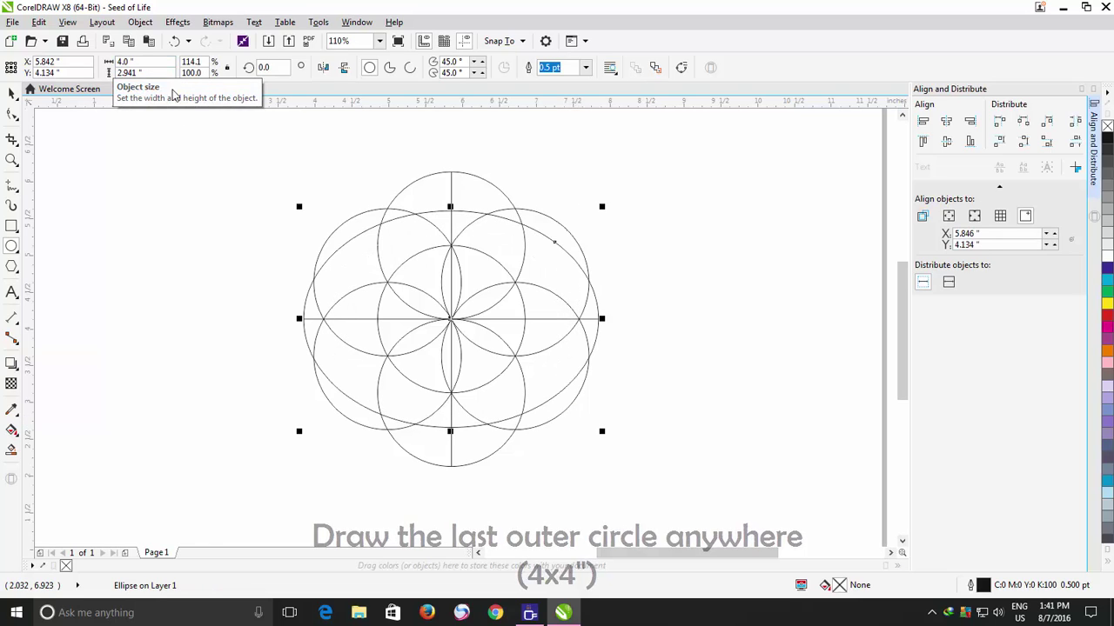
{"action": "type", "text": "4"}
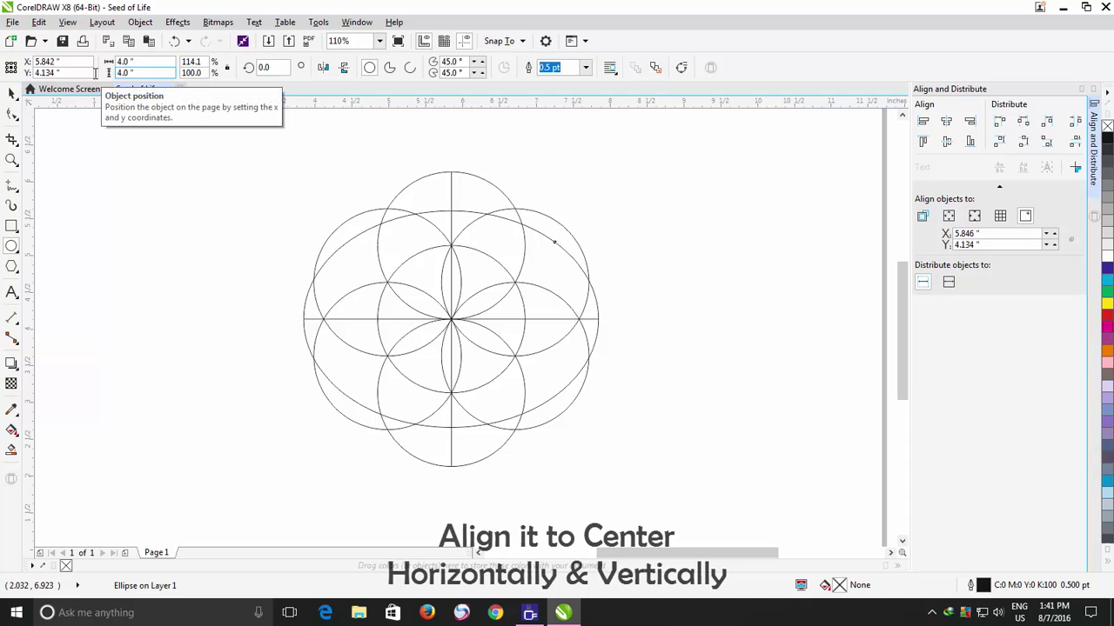
{"action": "key", "text": "Return"}
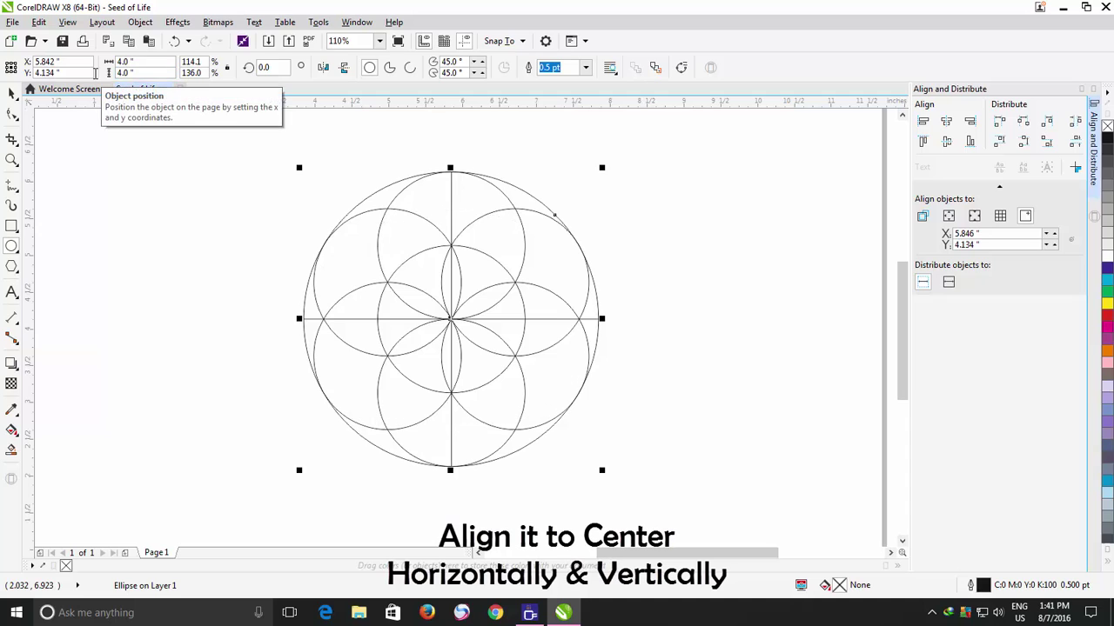
{"action": "left_click", "coordinate": [11, 93]}
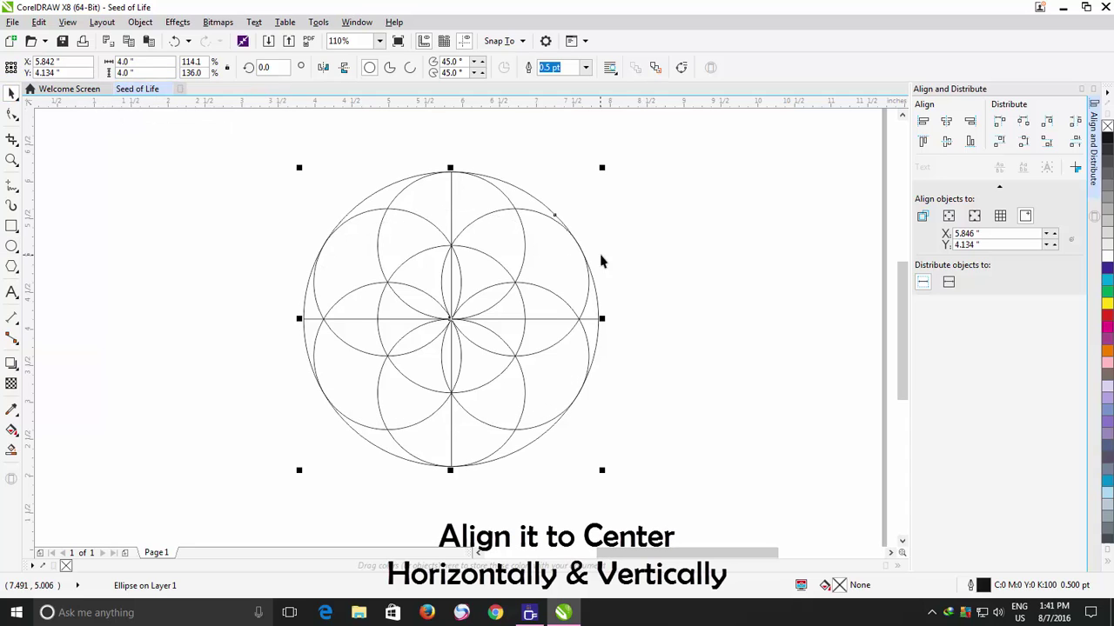
Align the outer circle's center horizontally and vertically to the specified point at the crossing of the guide lines, then clear the selection
{"action": "left_click", "coordinate": [947, 122]}
{"action": "left_click", "coordinate": [952, 142]}
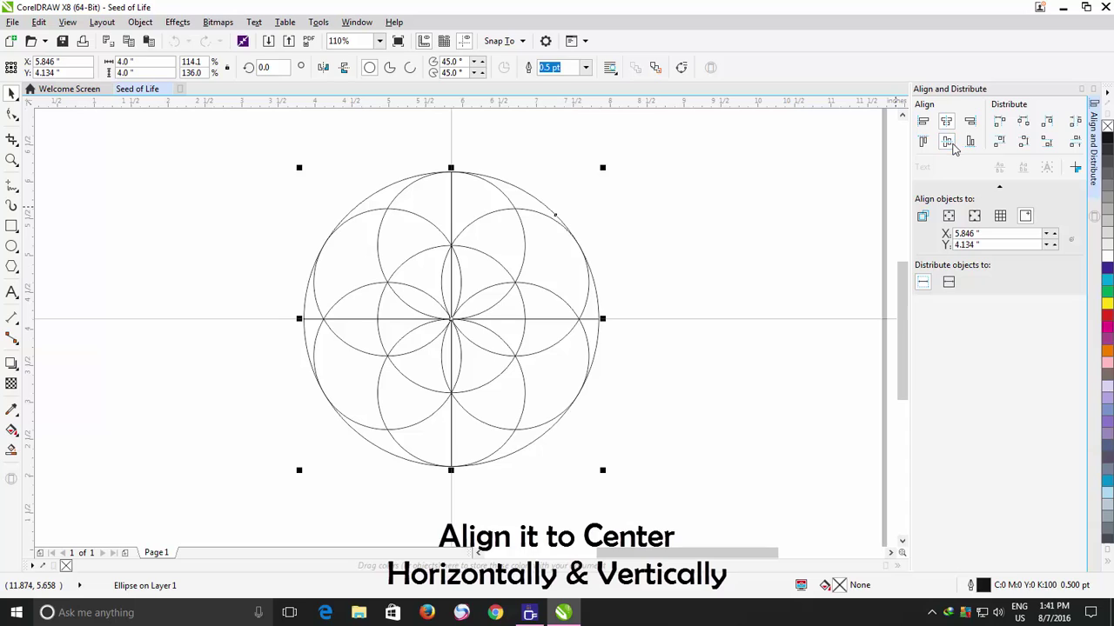
{"action": "left_click", "coordinate": [729, 398]}
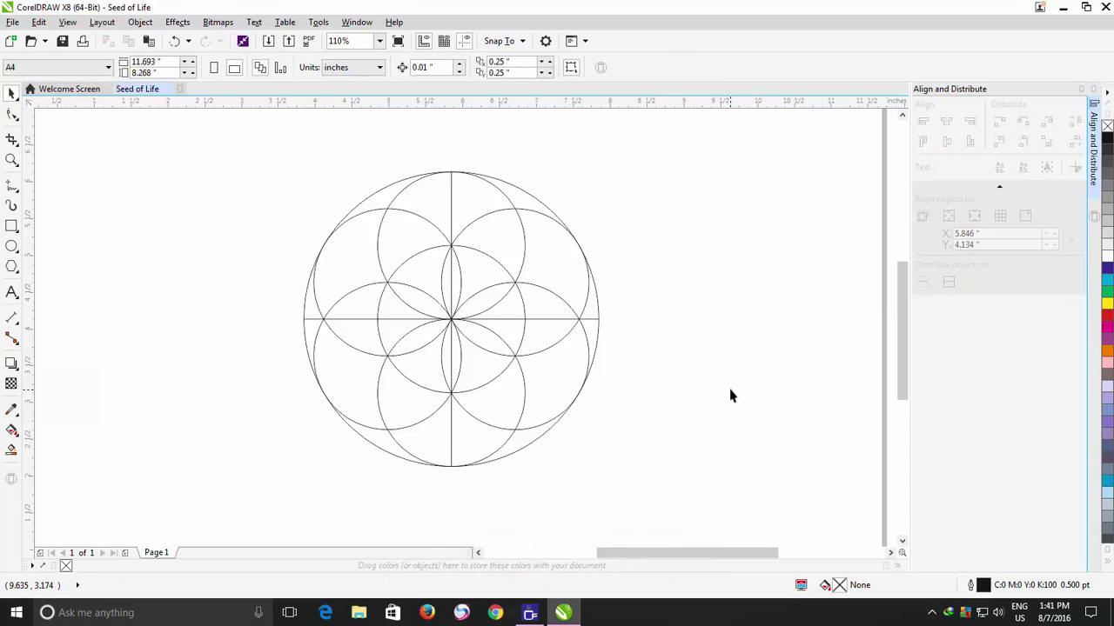
Delete the horizontal and vertical guide lines crossing the figure
{"action": "left_click", "coordinate": [559, 320]}
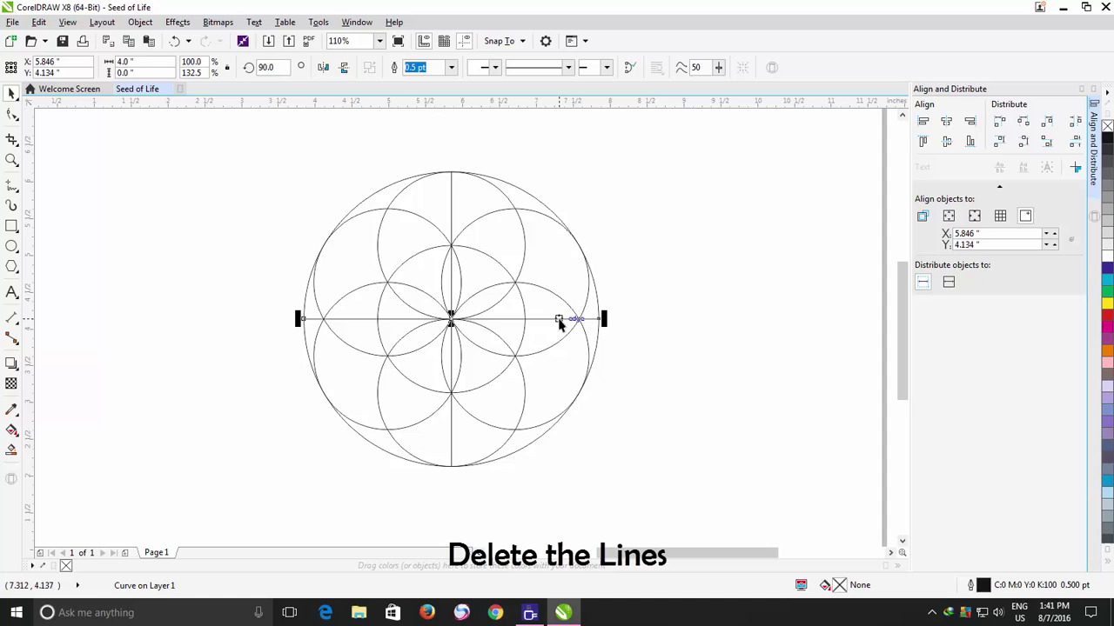
{"action": "key", "text": "Delete"}
{"action": "left_click", "coordinate": [451, 203]}
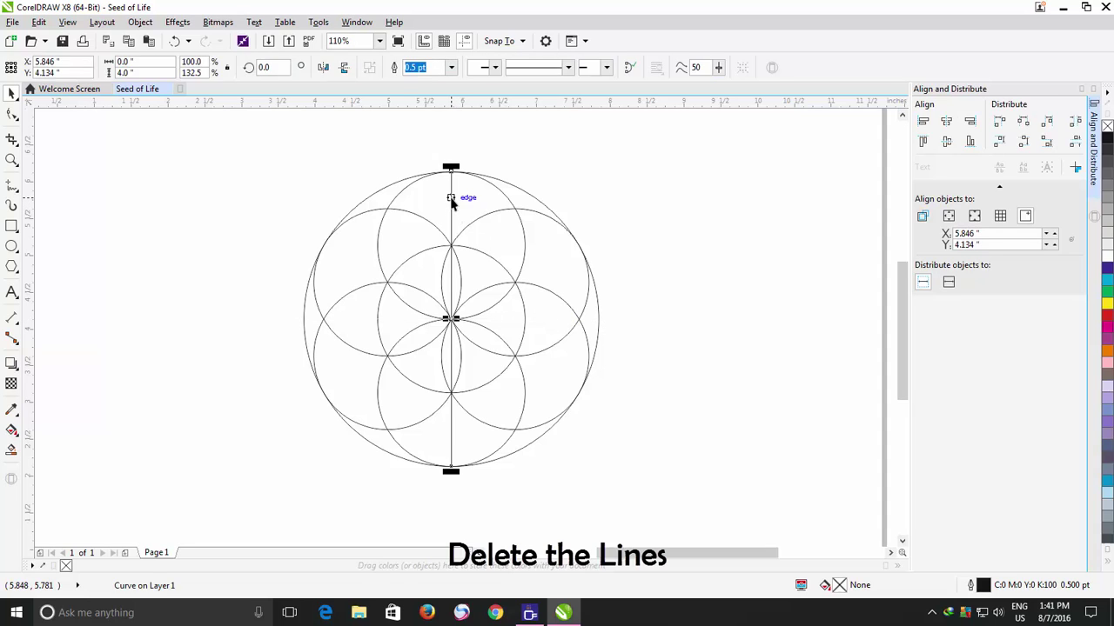
{"action": "key", "text": "Delete"}
Fill all eight circles with red (C:0 M:100 Y:100 K:0) and combine them into a single curve
{"action": "left_click_drag", "start_coordinate": [244, 141], "coordinate": [671, 504]}
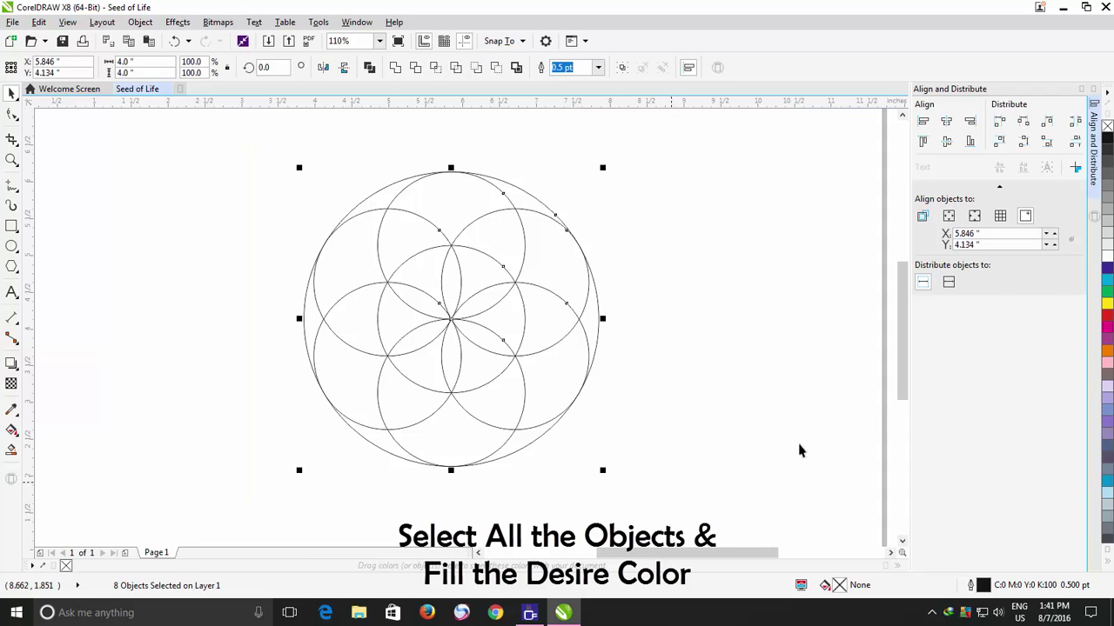
{"action": "left_click", "coordinate": [1106, 318]}
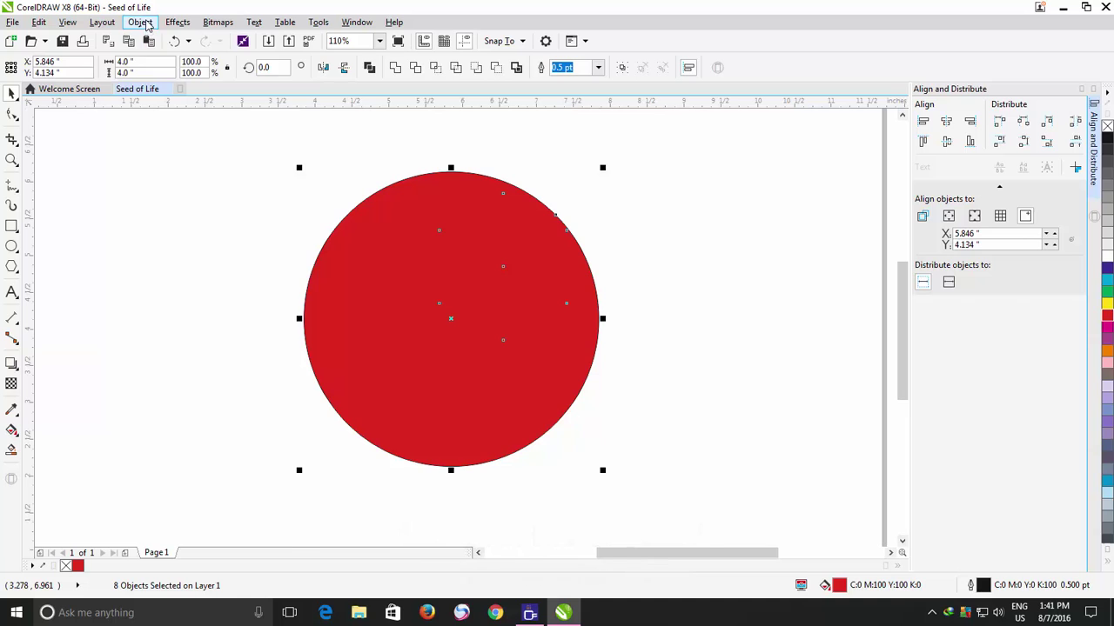
{"action": "left_click", "coordinate": [140, 22]}
{"action": "left_click", "coordinate": [152, 188]}
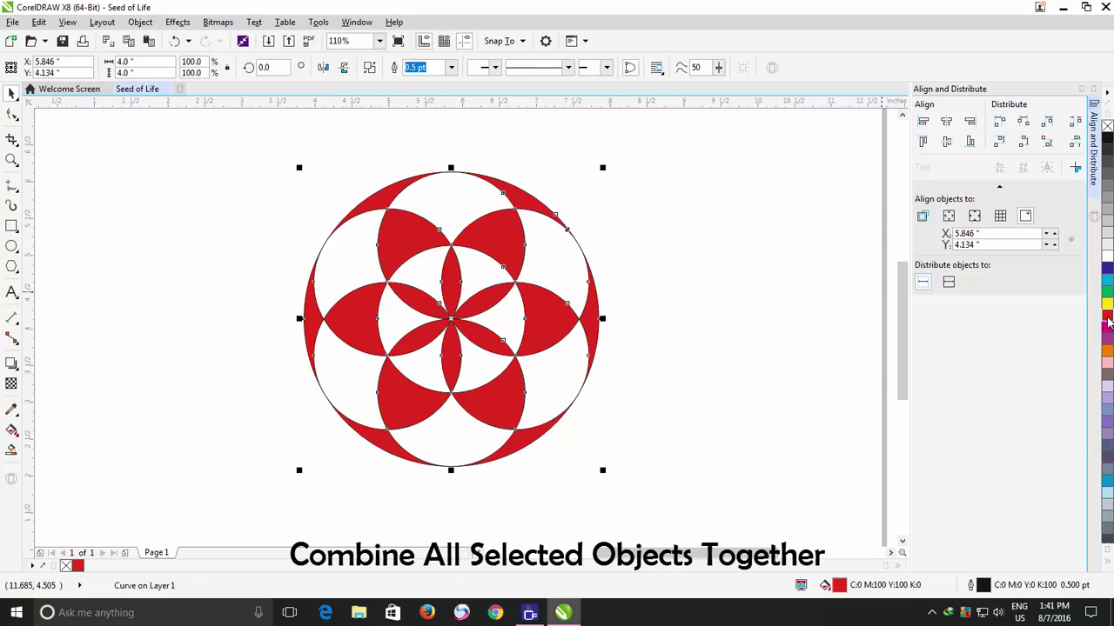
Set the combined figure's outline color to the same red, clear the selection and close the Align and Distribute docker
{"action": "right_click", "coordinate": [1108, 318]}
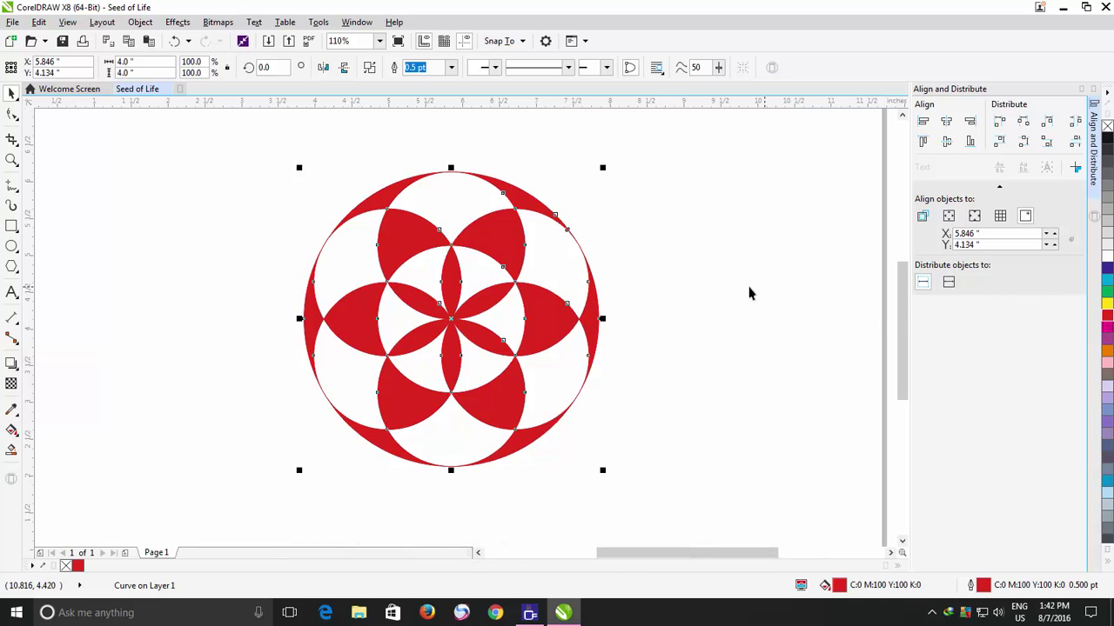
{"action": "left_click", "coordinate": [670, 288]}
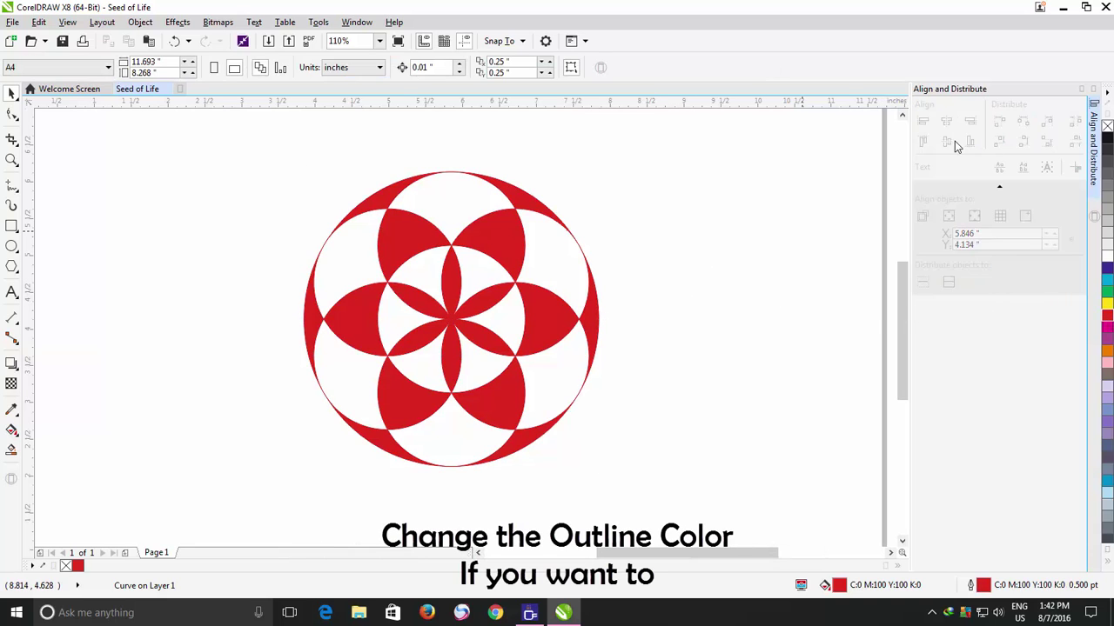
{"action": "left_click", "coordinate": [1093, 90]}
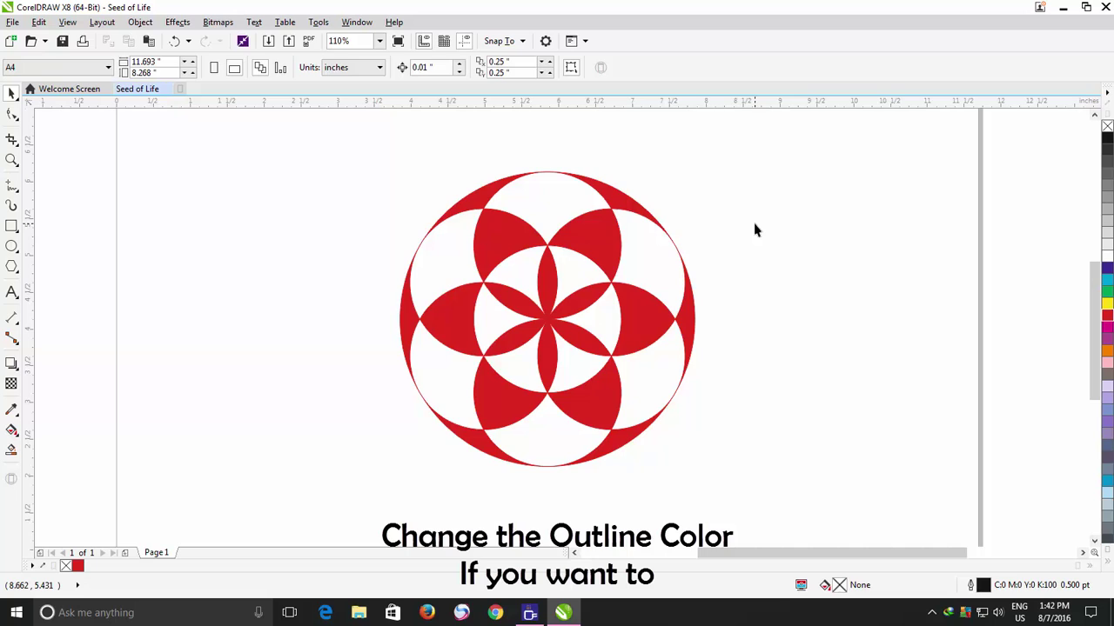
Apply a black drop shadow to the combined figure, drawn from its left edge across to its right edge, and deselect it
{"action": "key", "text": "F4"}
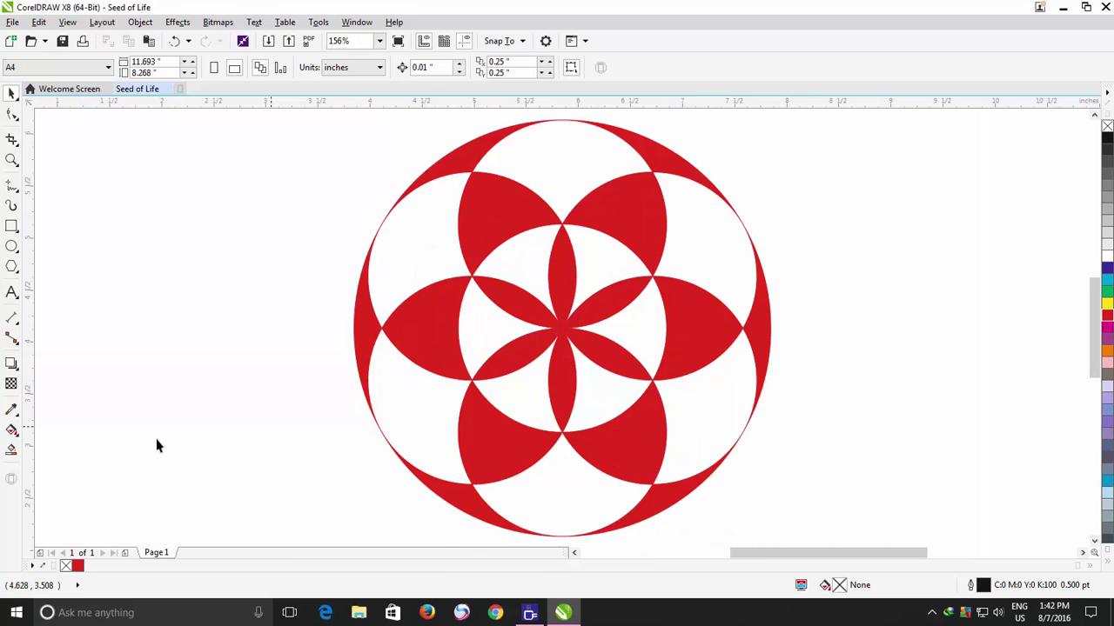
{"action": "left_click", "coordinate": [8, 369]}
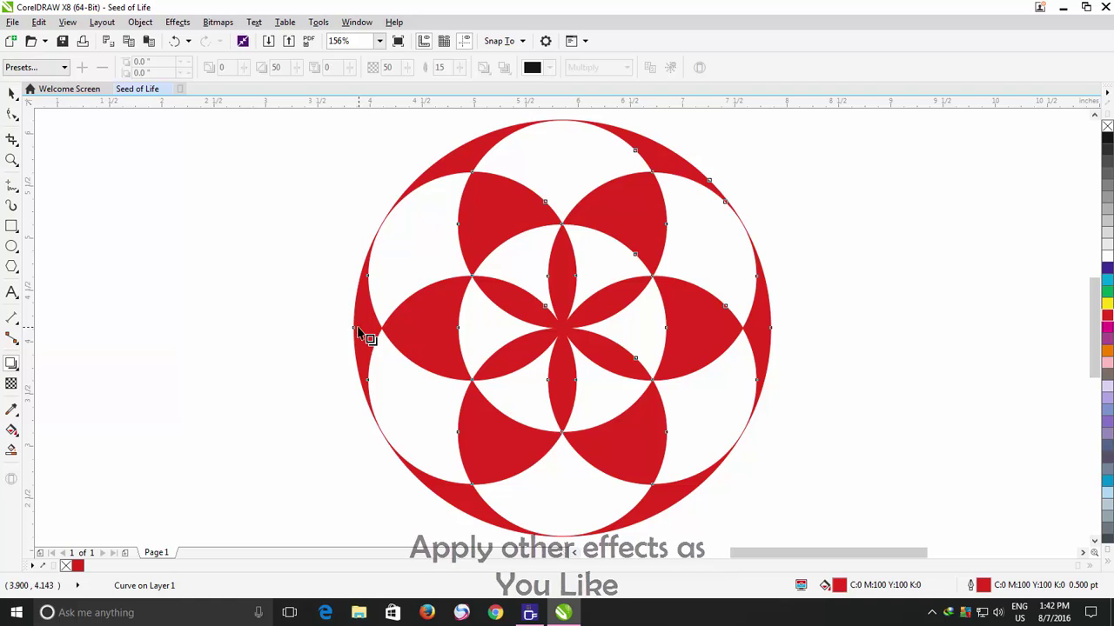
{"action": "left_click_drag", "start_coordinate": [363, 333], "coordinate": [767, 334]}
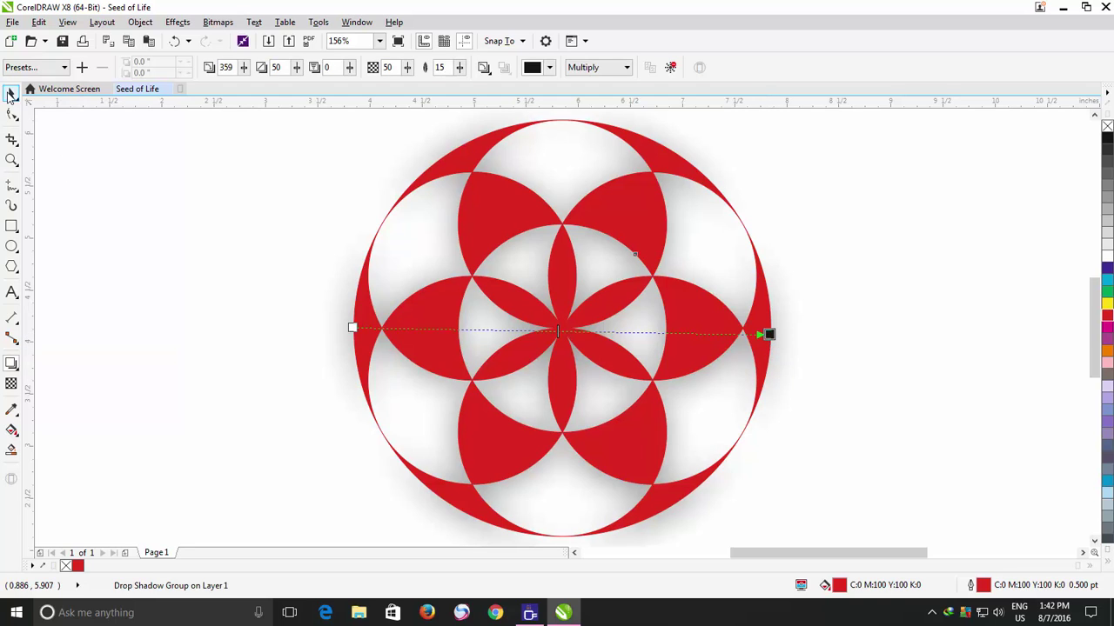
{"action": "left_click", "coordinate": [11, 94]}
{"action": "left_click", "coordinate": [166, 230]}
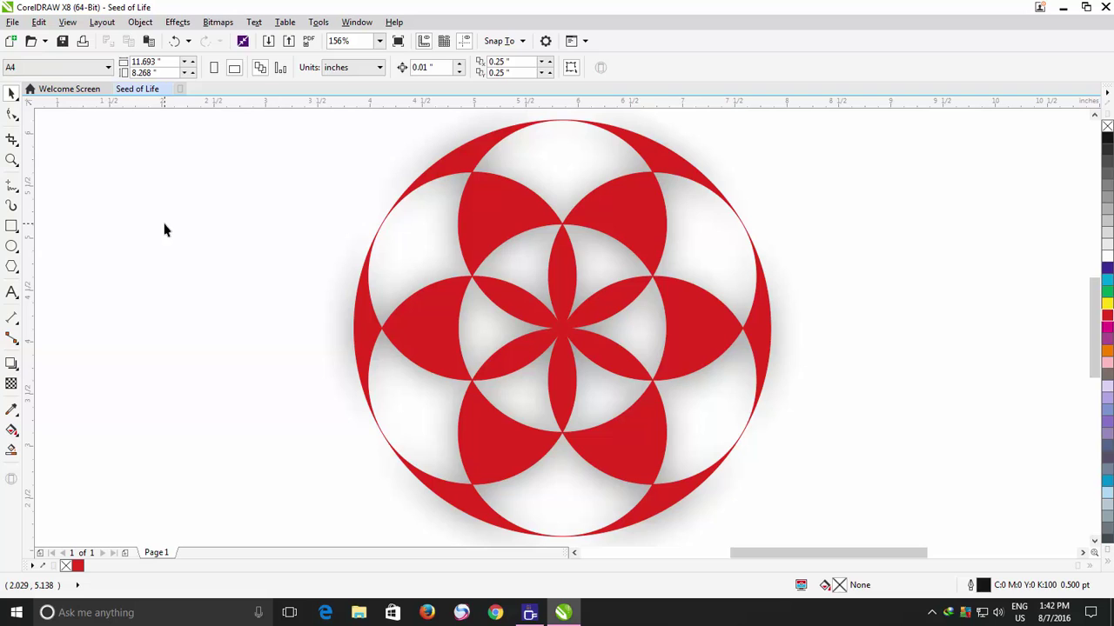
{"action": "scroll", "coordinate": [165, 230], "scroll_direction": "down", "scroll_amount": 2}
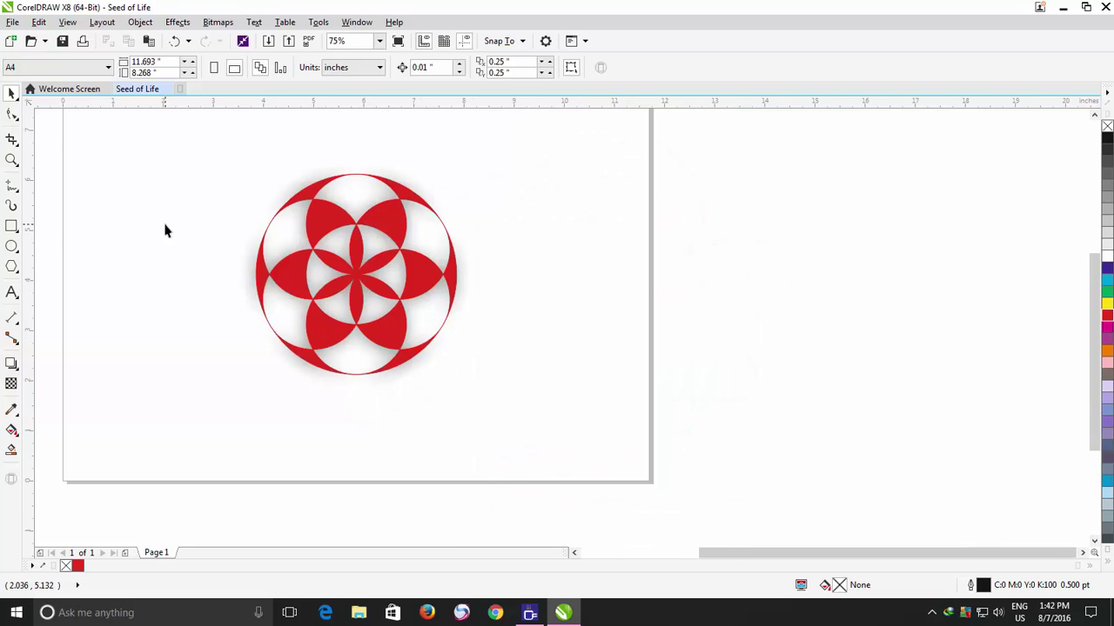
{"action": "scroll", "coordinate": [166, 229], "scroll_direction": "up", "scroll_amount": 1}
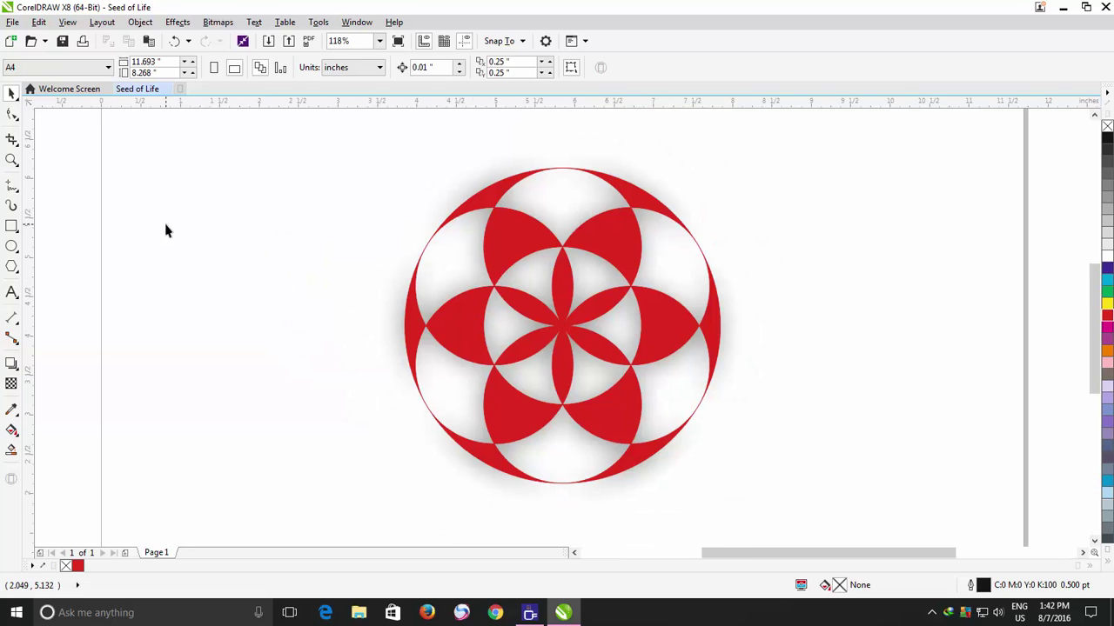